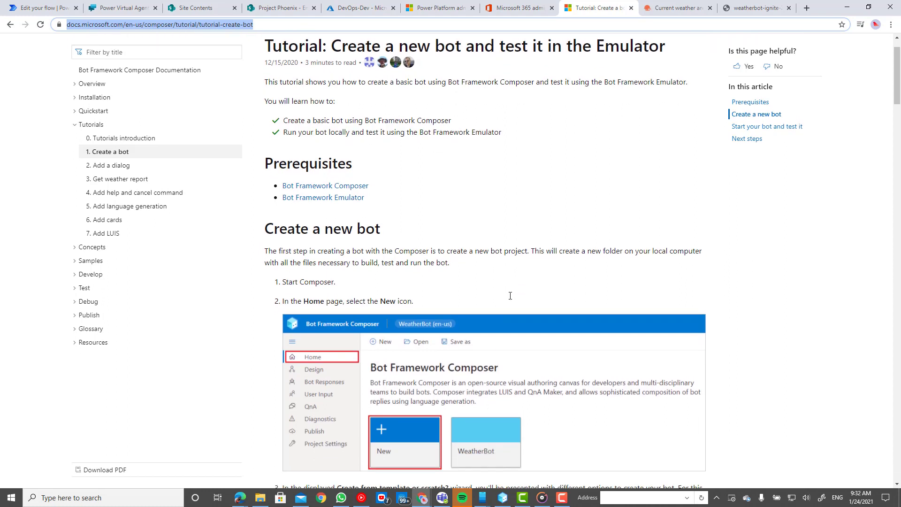
Scroll through the Create a new bot tutorial steps, then switch to the OpenWeather current weather page.
{"action": "scroll", "coordinate": [510, 296], "scroll_direction": "down", "scroll_amount": 1}
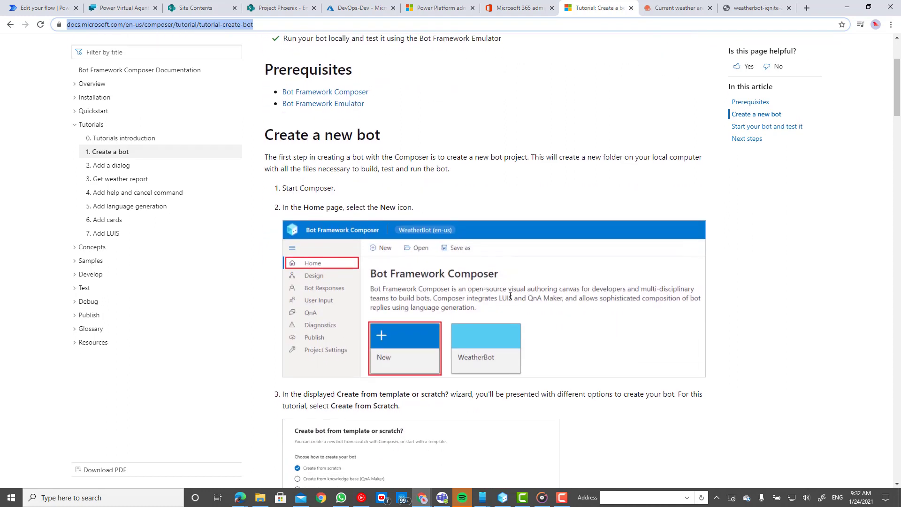
{"action": "scroll", "coordinate": [510, 295], "scroll_direction": "down", "scroll_amount": 1}
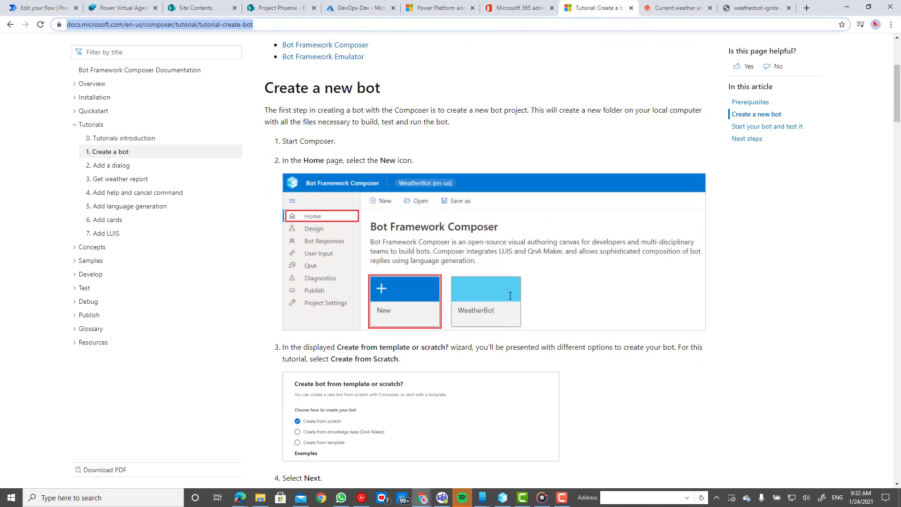
{"action": "scroll", "coordinate": [510, 295], "scroll_direction": "down", "scroll_amount": 9}
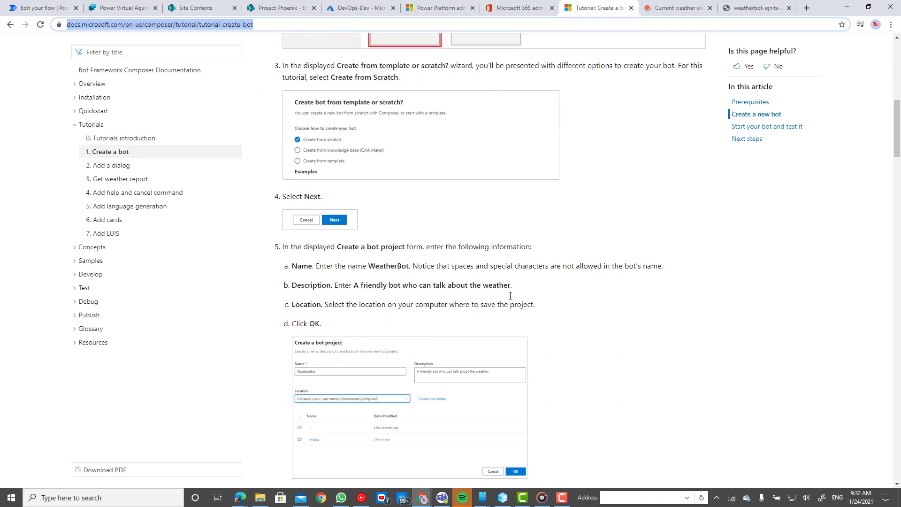
{"action": "scroll", "coordinate": [510, 296], "scroll_direction": "down", "scroll_amount": 6}
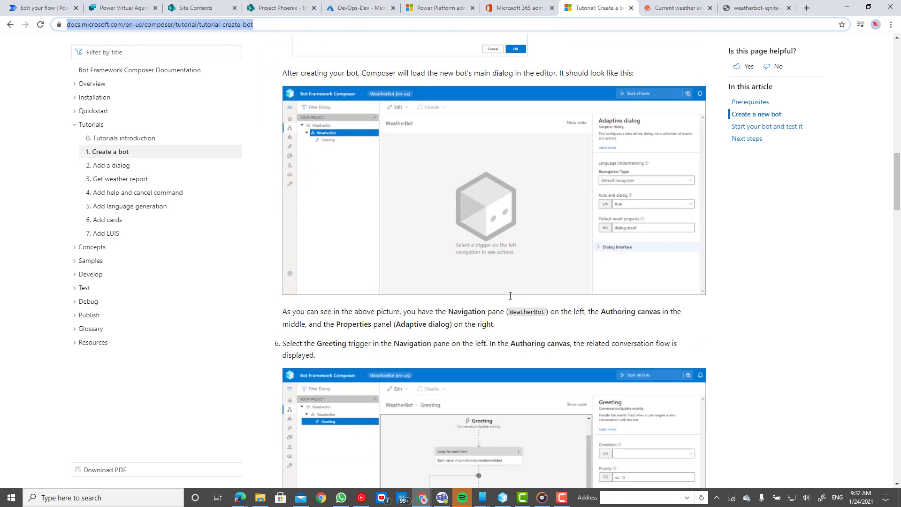
{"action": "scroll", "coordinate": [510, 296], "scroll_direction": "down", "scroll_amount": 4}
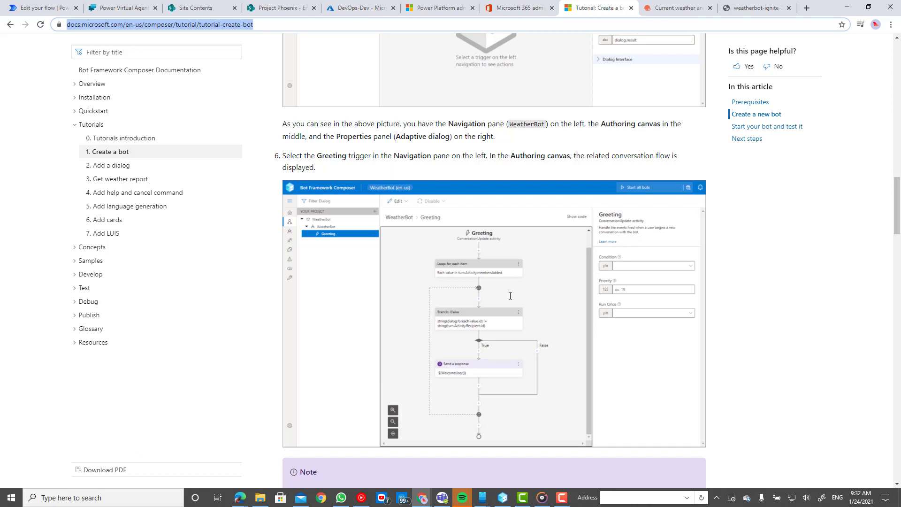
{"action": "left_click", "coordinate": [673, 8]}
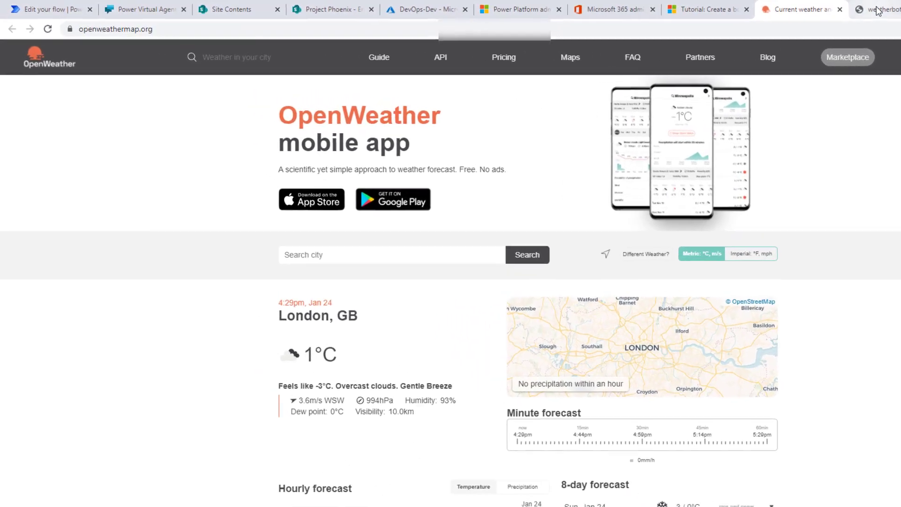
Select the weatherbot JSON response for zip 98033, then go back to the Power Virtual Agents getWeather topic.
{"action": "left_click", "coordinate": [727, 8]}
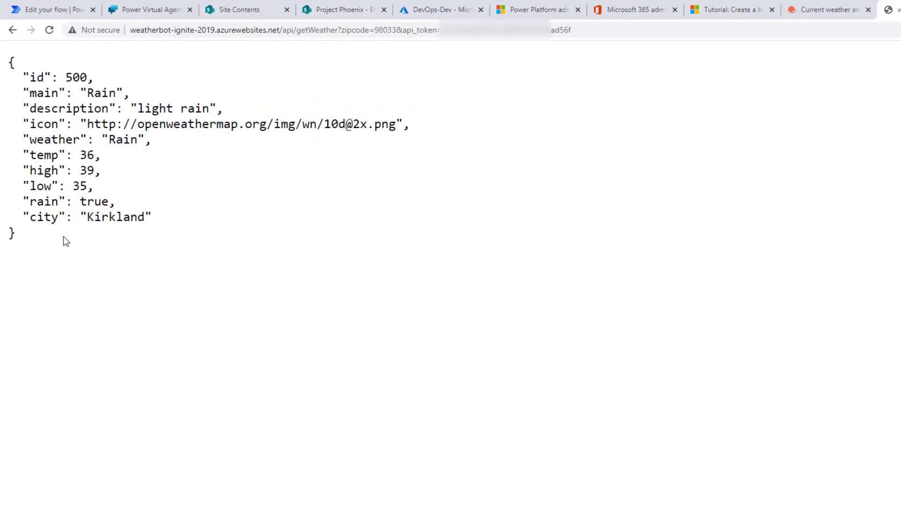
{"action": "left_click_drag", "start_coordinate": [30, 236], "coordinate": [1, 68]}
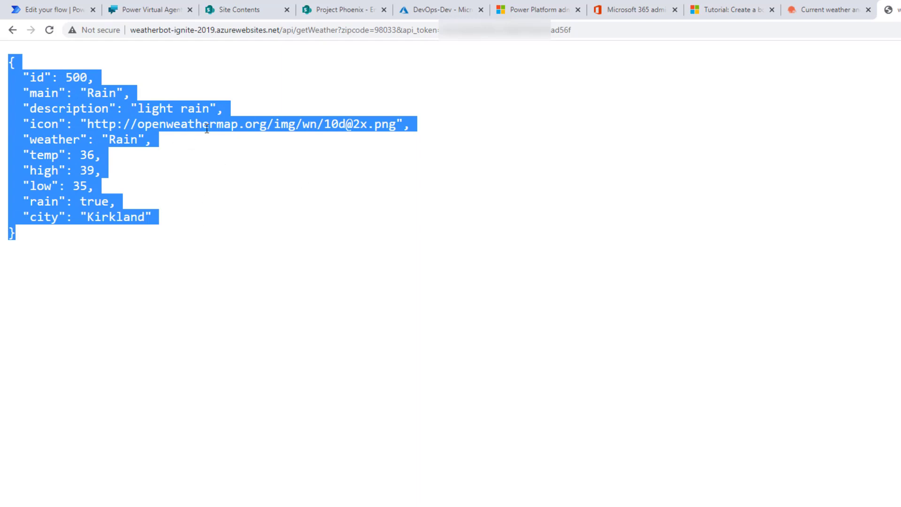
{"action": "left_click", "coordinate": [134, 10]}
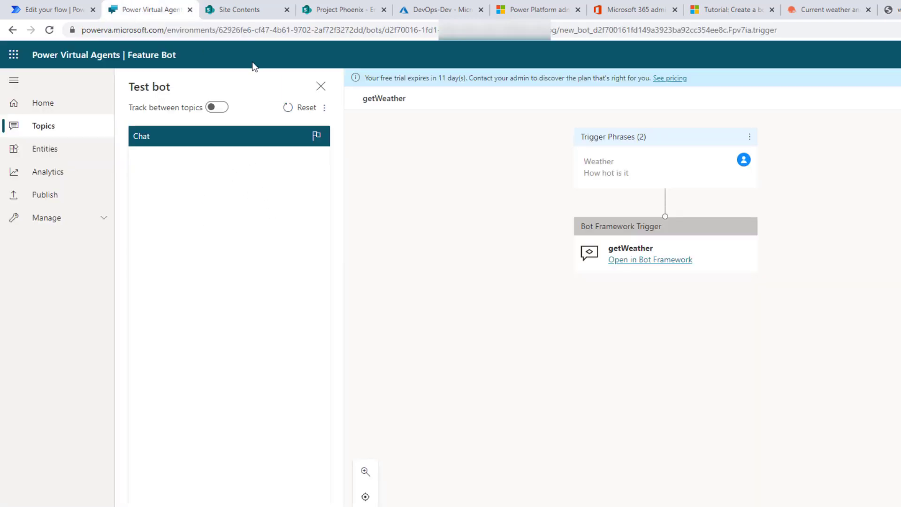
From the Topics list, open Feature Bot in Bot Framework Composer (Preview).
{"action": "left_click", "coordinate": [43, 128]}
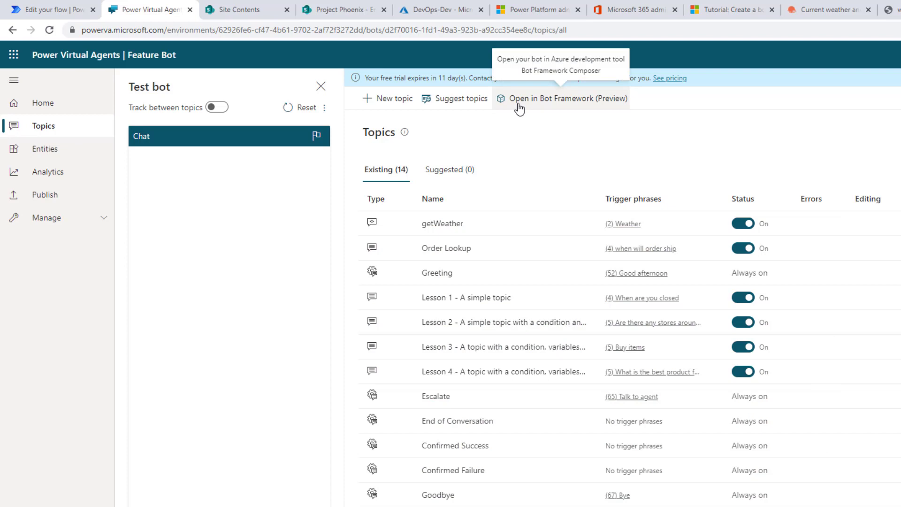
{"action": "left_click", "coordinate": [601, 105]}
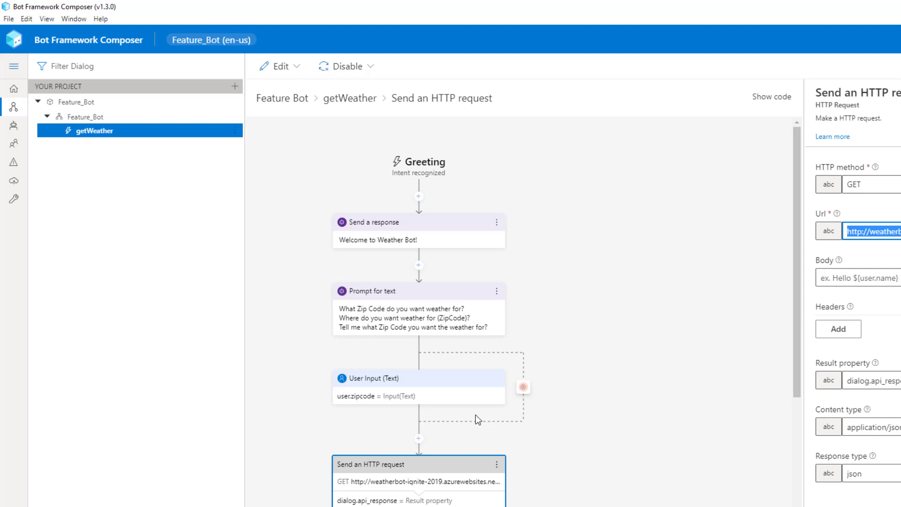
Look over the Feature_Bot dialog and getWeather trigger flow, then show the root Feature_Bot properties.
{"action": "left_click", "coordinate": [89, 118]}
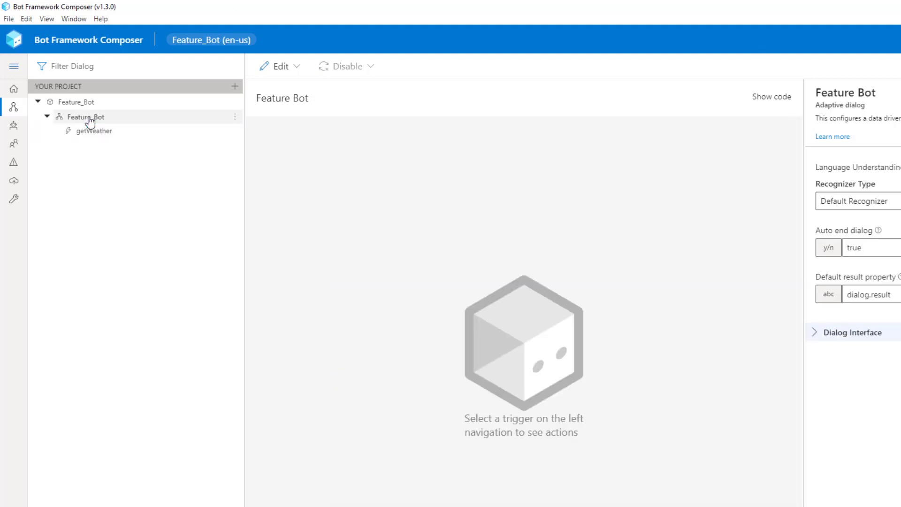
{"action": "left_click", "coordinate": [90, 120]}
{"action": "left_click", "coordinate": [95, 135]}
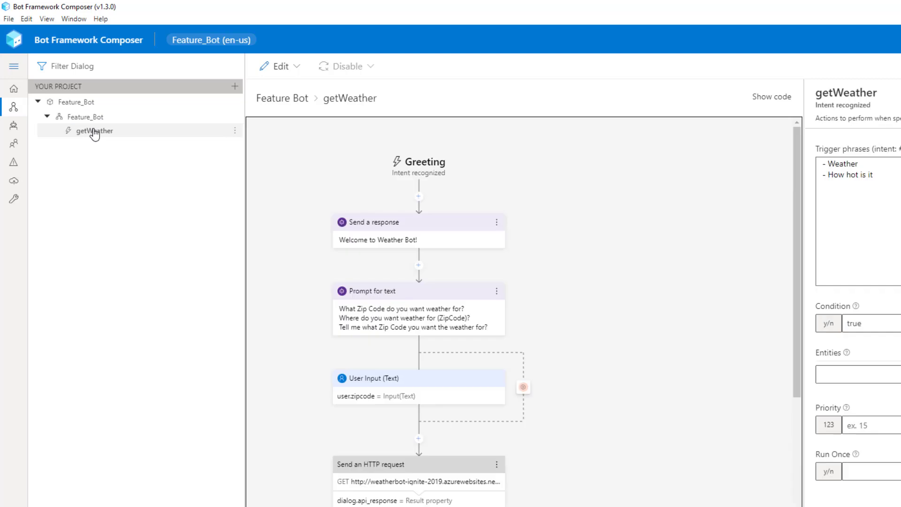
{"action": "left_click", "coordinate": [94, 133]}
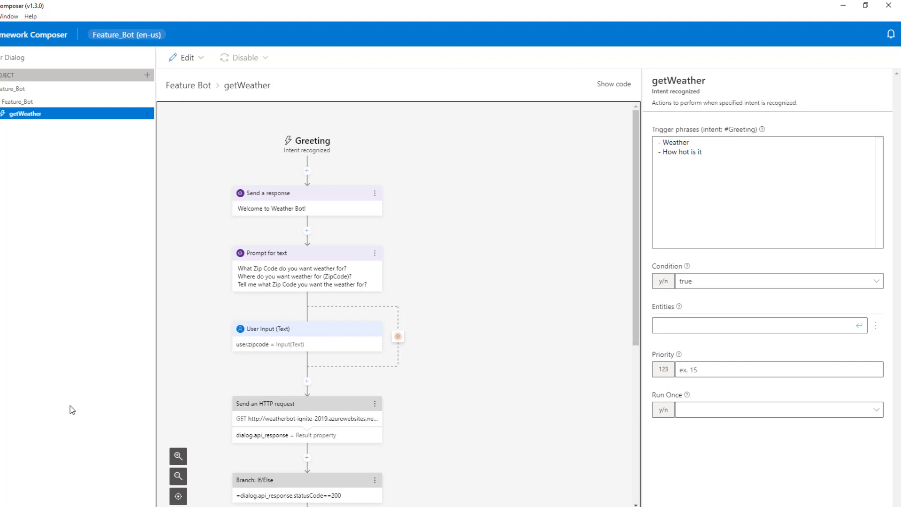
{"action": "left_click", "coordinate": [76, 89]}
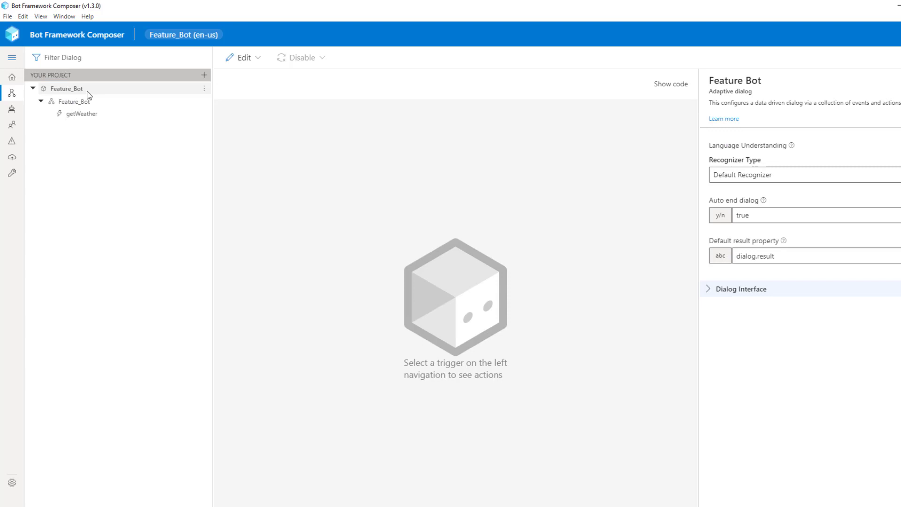
{"action": "left_click", "coordinate": [204, 91]}
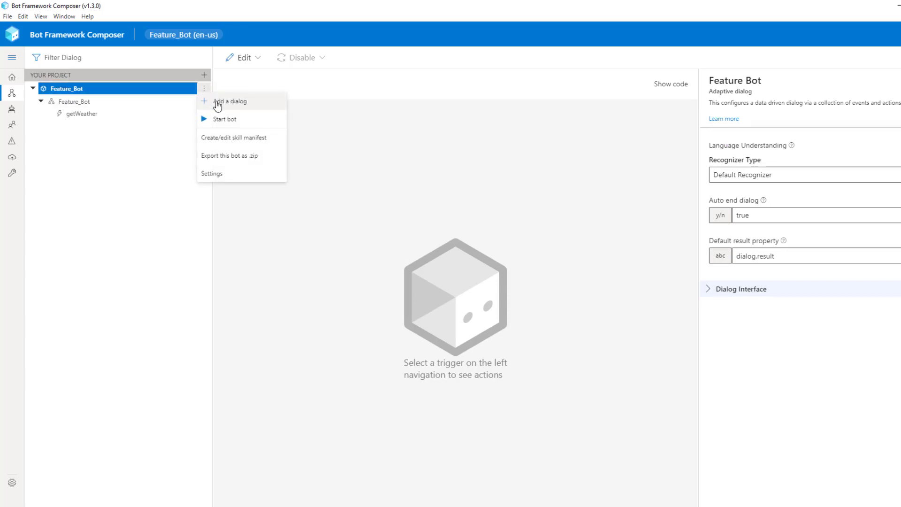
{"action": "left_click", "coordinate": [218, 106]}
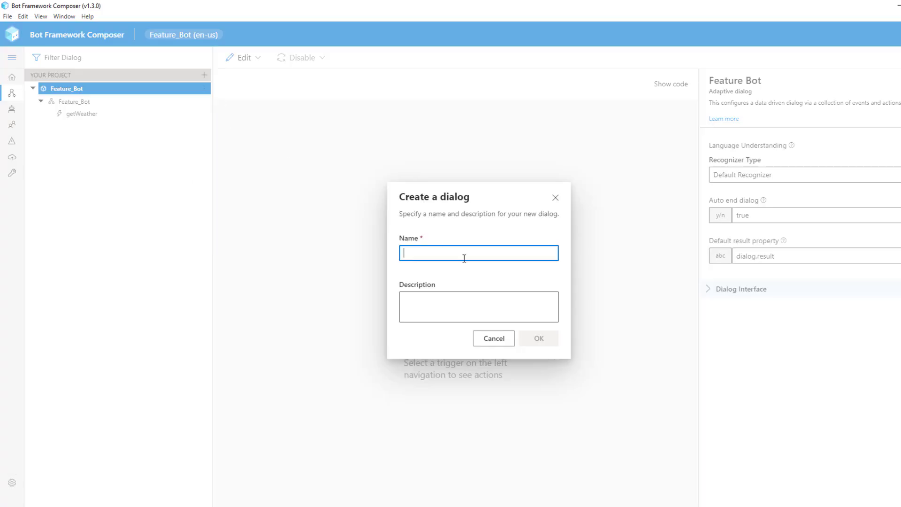
{"action": "type", "text": "Wea"}
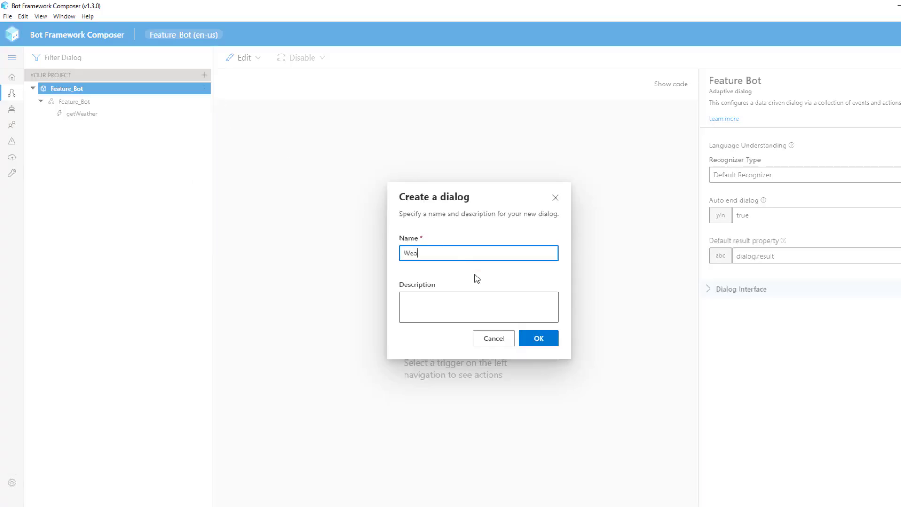
{"action": "type", "text": "ther"}
{"action": "key", "text": "Return"}
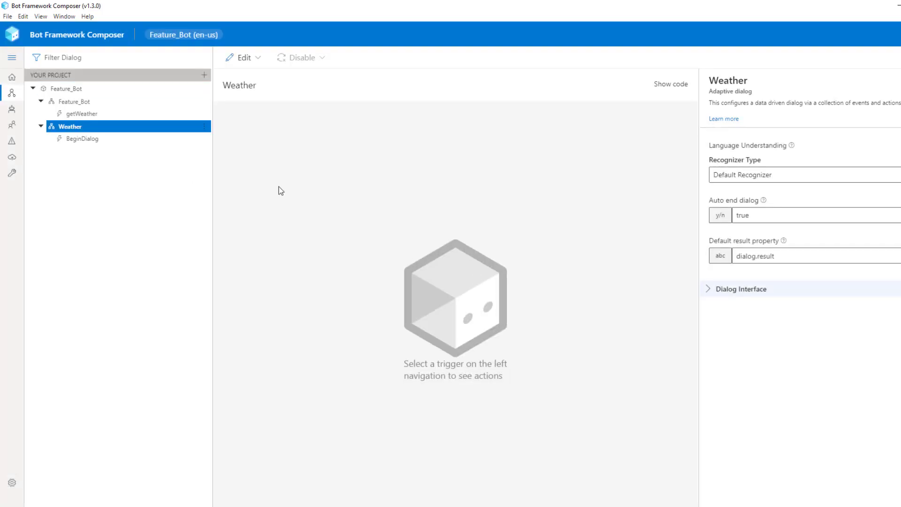
{"action": "left_click", "coordinate": [87, 140]}
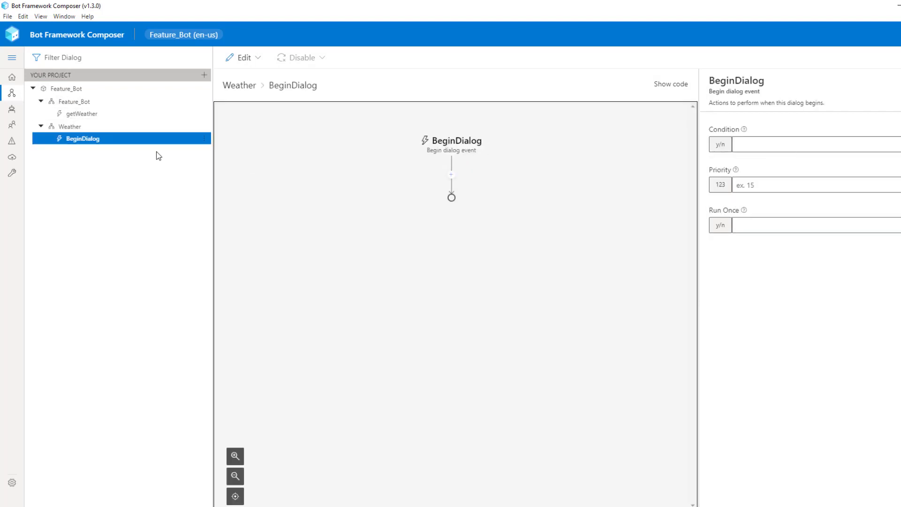
{"action": "left_click", "coordinate": [203, 139]}
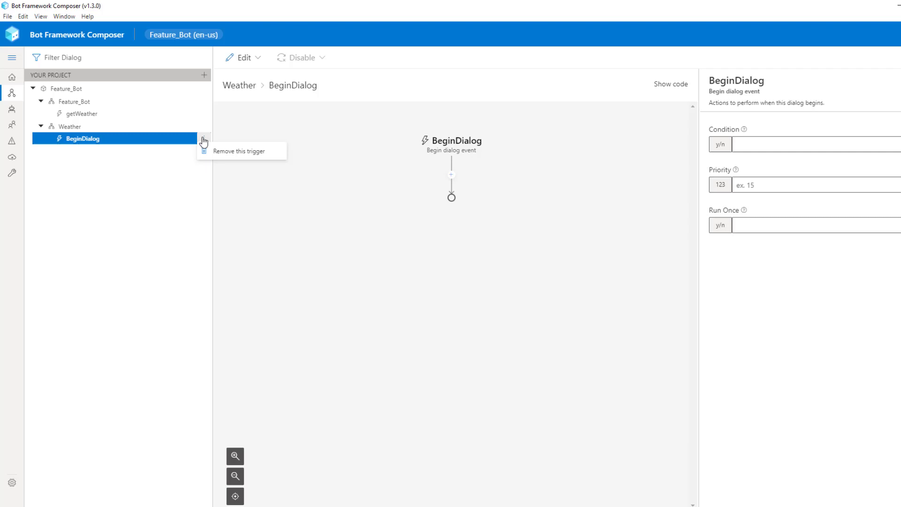
{"action": "left_click", "coordinate": [174, 138]}
{"action": "left_click", "coordinate": [79, 128]}
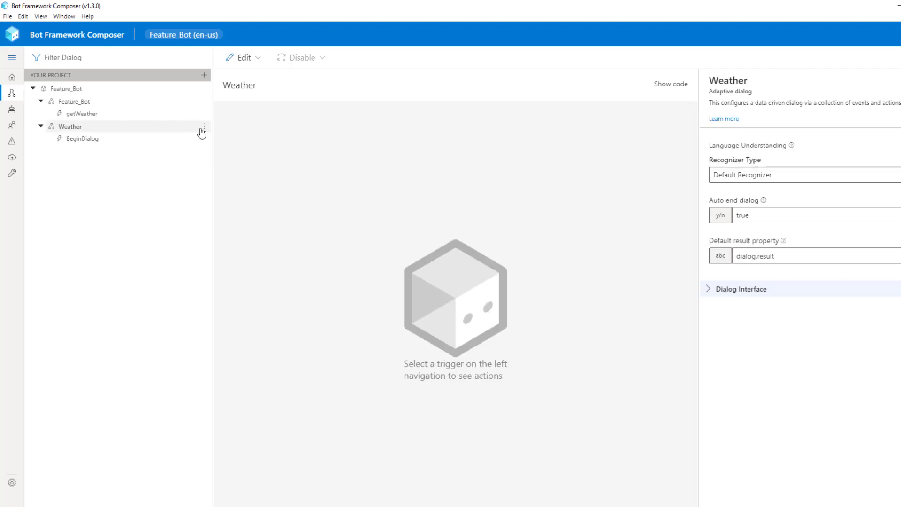
{"action": "left_click", "coordinate": [204, 126]}
{"action": "left_click", "coordinate": [212, 139]}
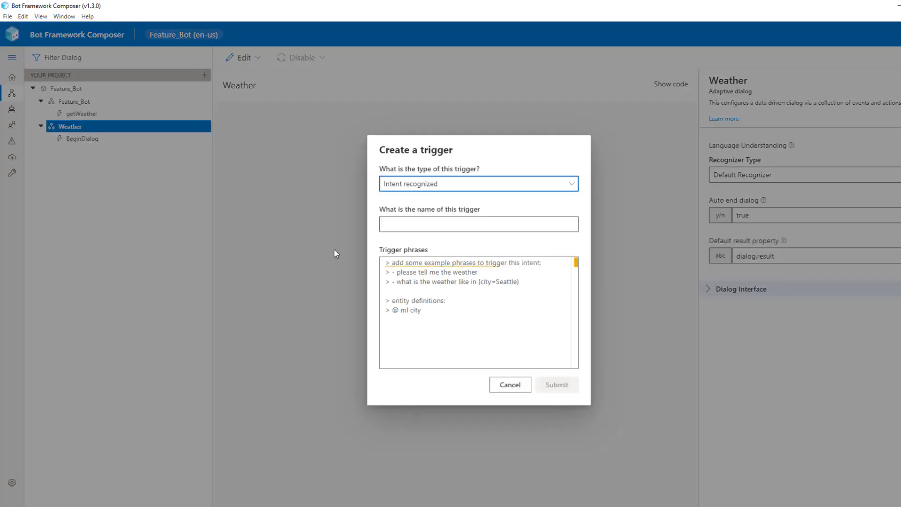
{"action": "left_click", "coordinate": [509, 385]}
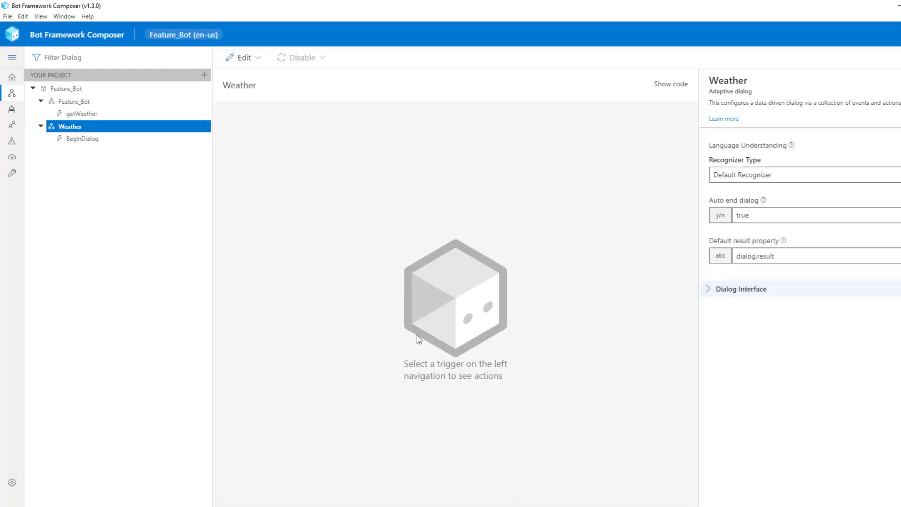
{"action": "left_click", "coordinate": [204, 127]}
{"action": "left_click", "coordinate": [225, 154]}
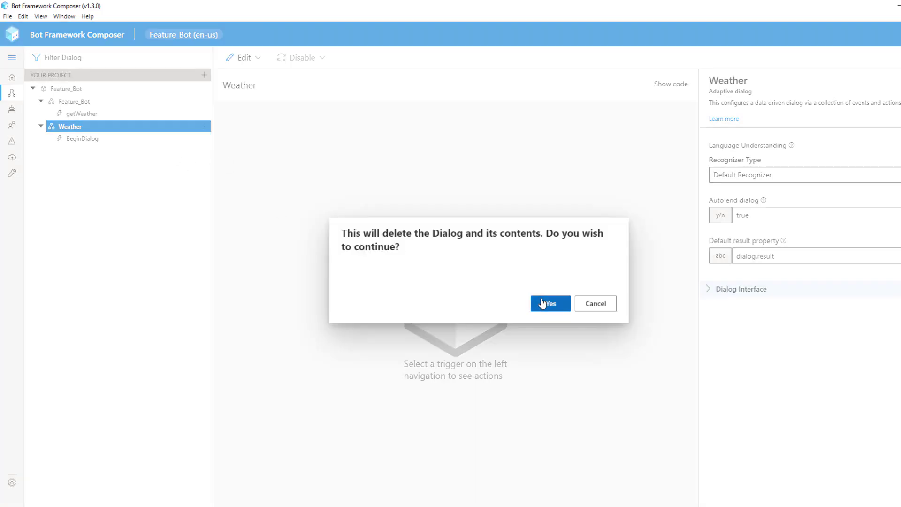
{"action": "left_click", "coordinate": [546, 303]}
{"action": "left_click", "coordinate": [538, 302]}
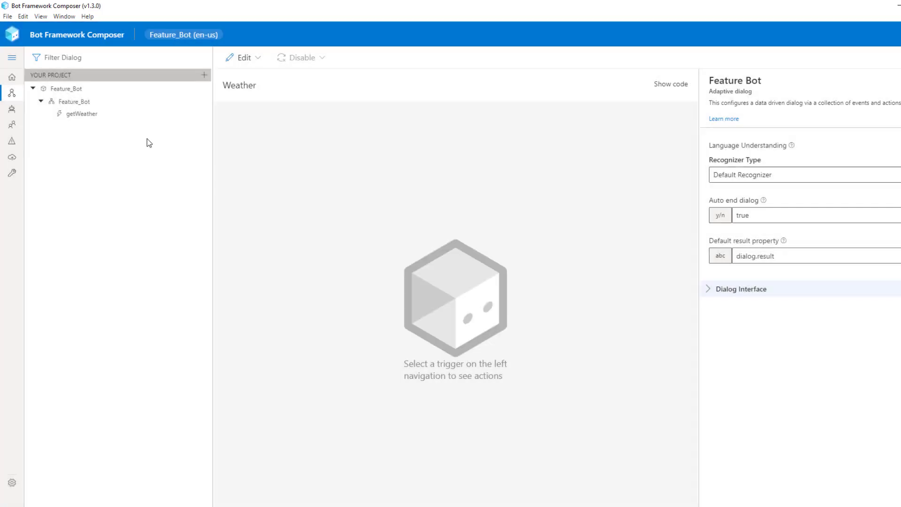
{"action": "left_click", "coordinate": [101, 117]}
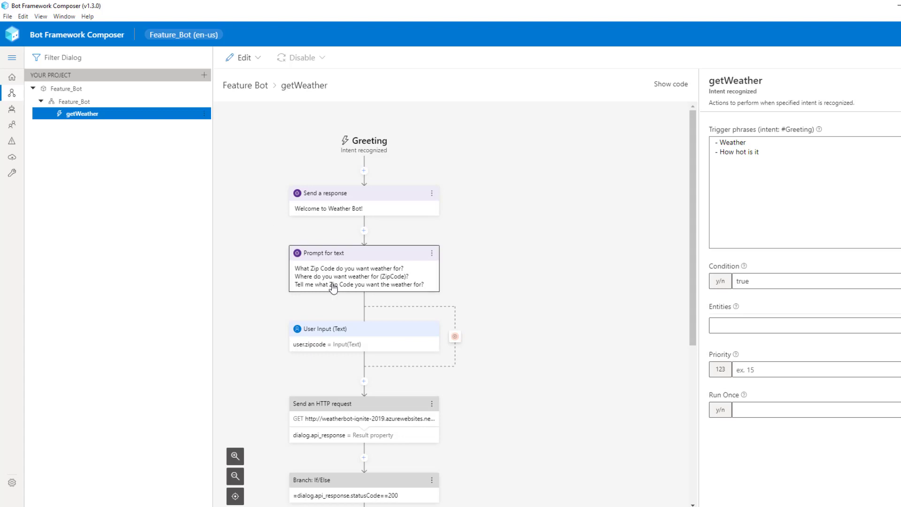
Select the getWeather trigger and show the 'Welcome to Weather Bot!' response's language generation text.
{"action": "left_click", "coordinate": [74, 117]}
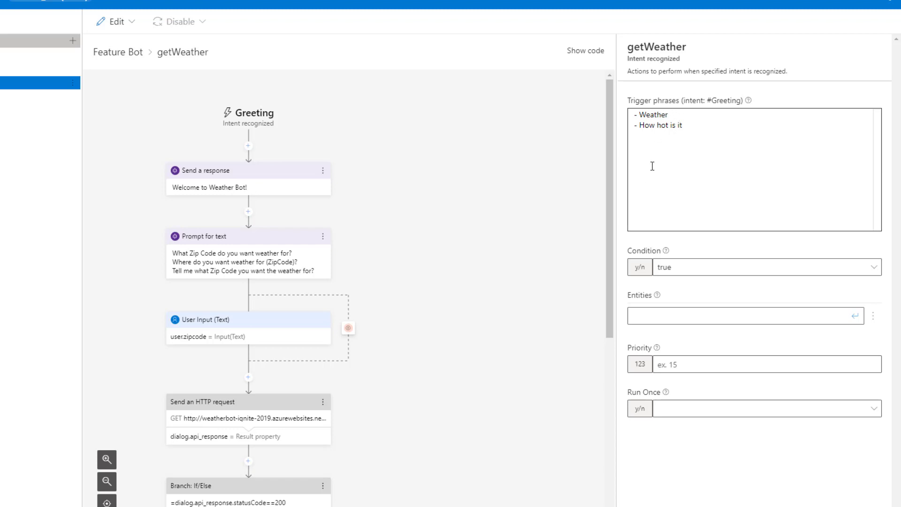
{"action": "left_click", "coordinate": [258, 174]}
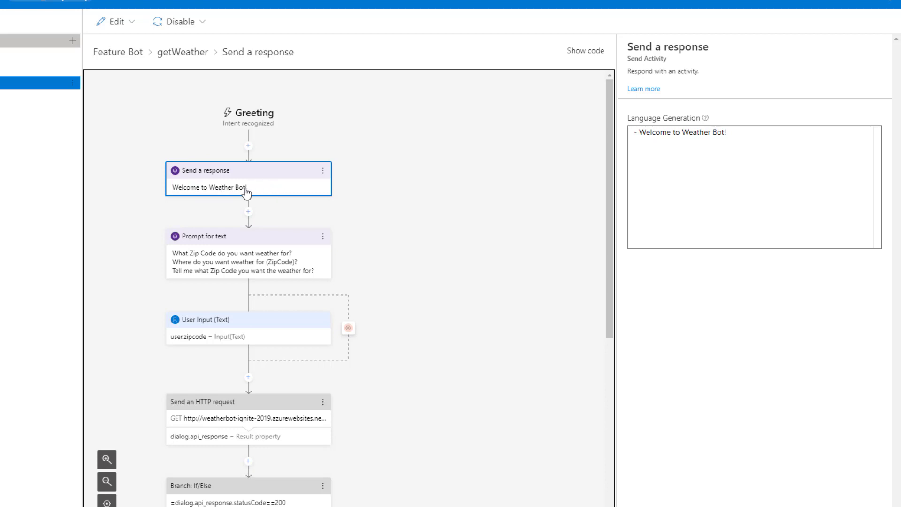
Show the Prompt for text node's three variations asking which Zip Code to check.
{"action": "left_click", "coordinate": [240, 239]}
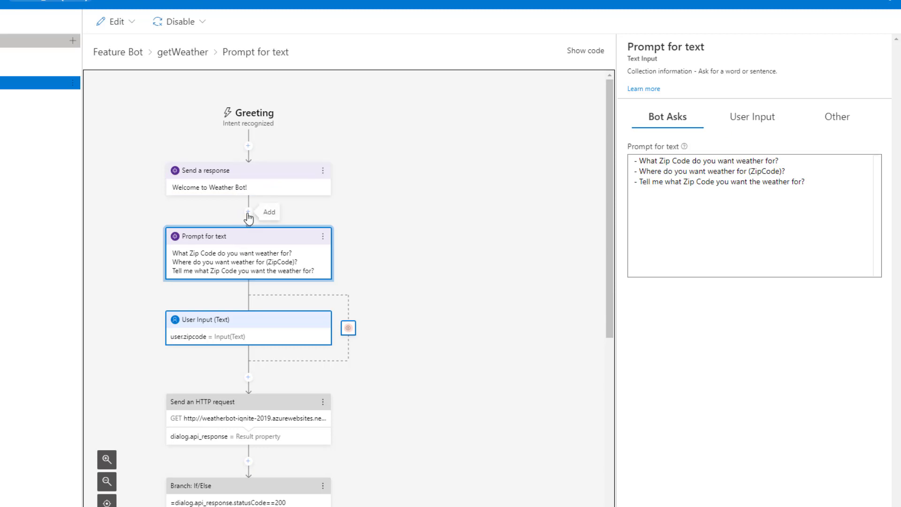
{"action": "left_click", "coordinate": [249, 213]}
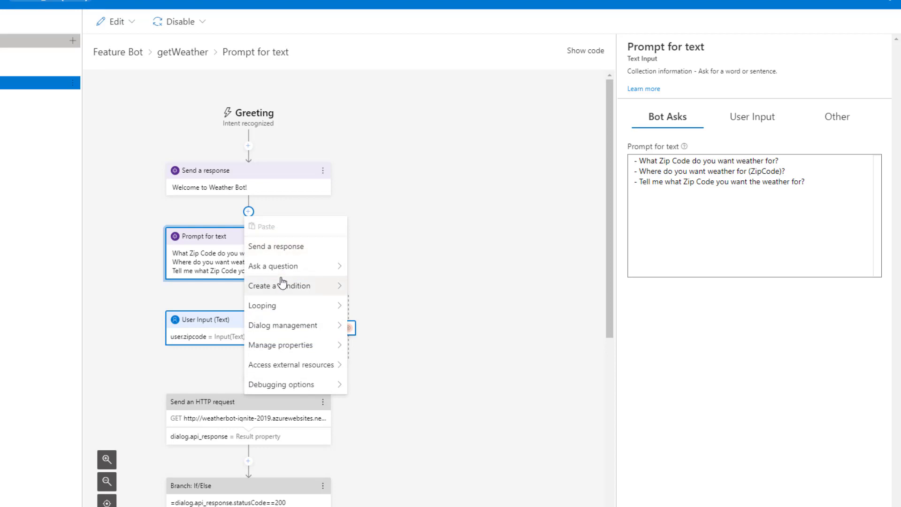
{"action": "mouse_move", "coordinate": [288, 266]}
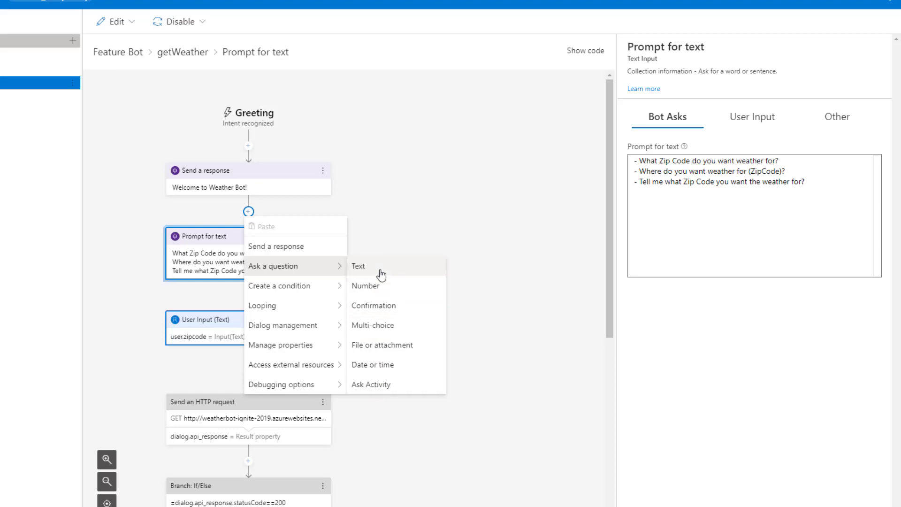
{"action": "left_click", "coordinate": [405, 177]}
{"action": "left_click", "coordinate": [405, 176]}
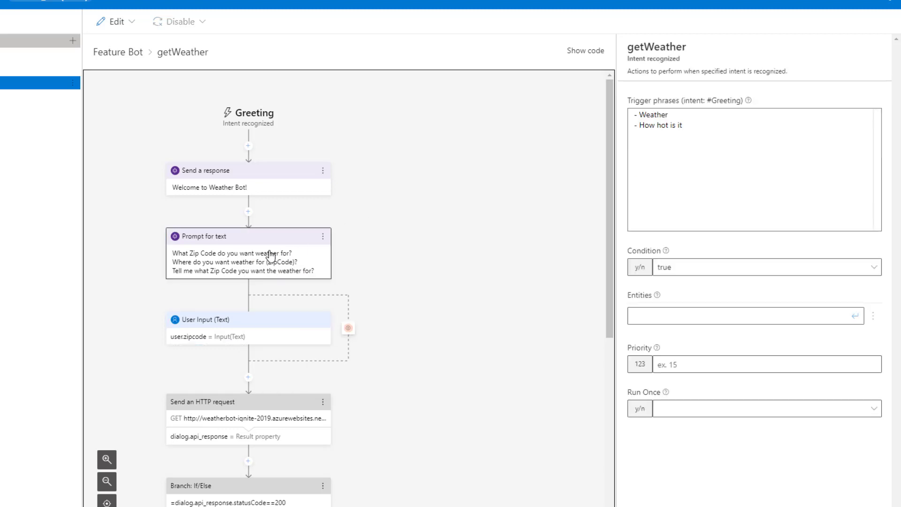
{"action": "left_click", "coordinate": [262, 239]}
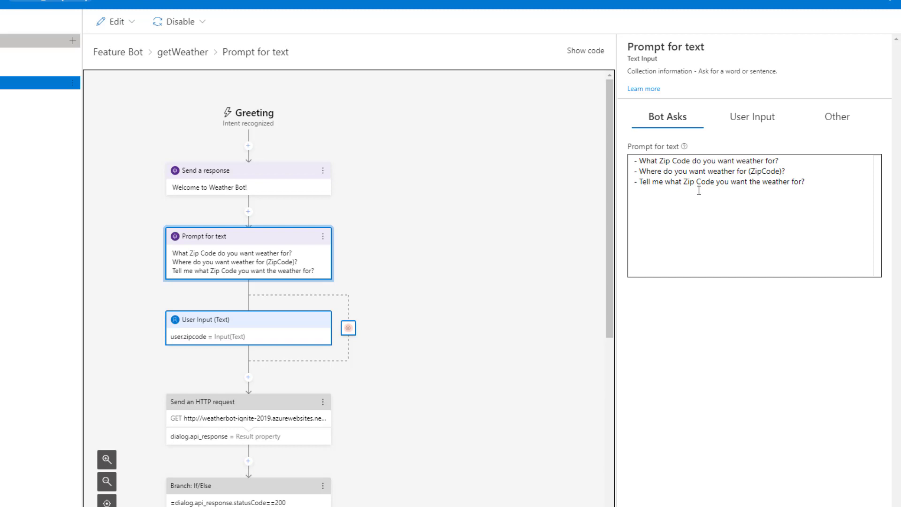
On the User Input tab, check the answer goes to user.zipcode with output format =trim(this.value).
{"action": "left_click", "coordinate": [747, 119]}
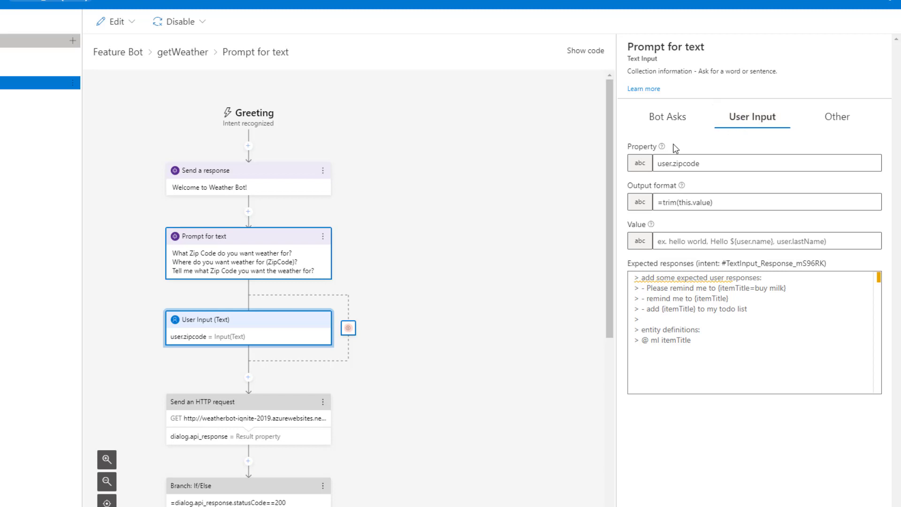
{"action": "mouse_move", "coordinate": [664, 148]}
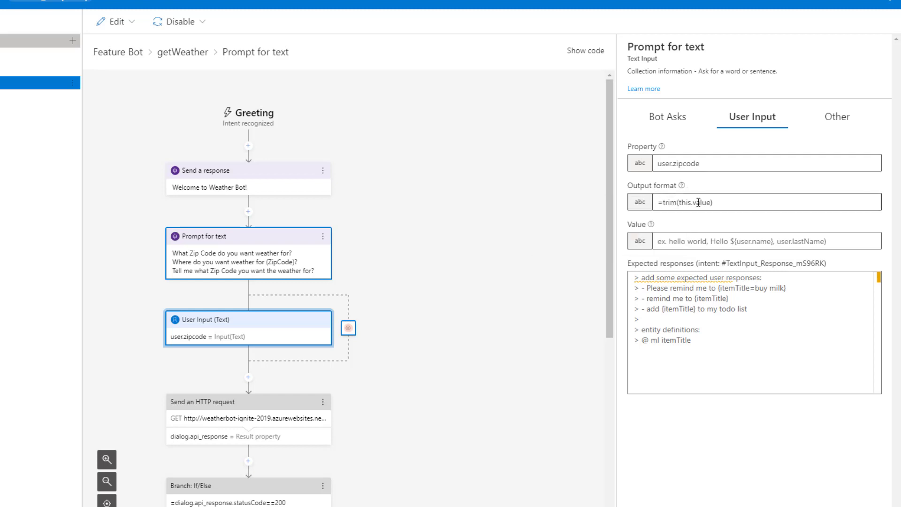
{"action": "left_click", "coordinate": [713, 204]}
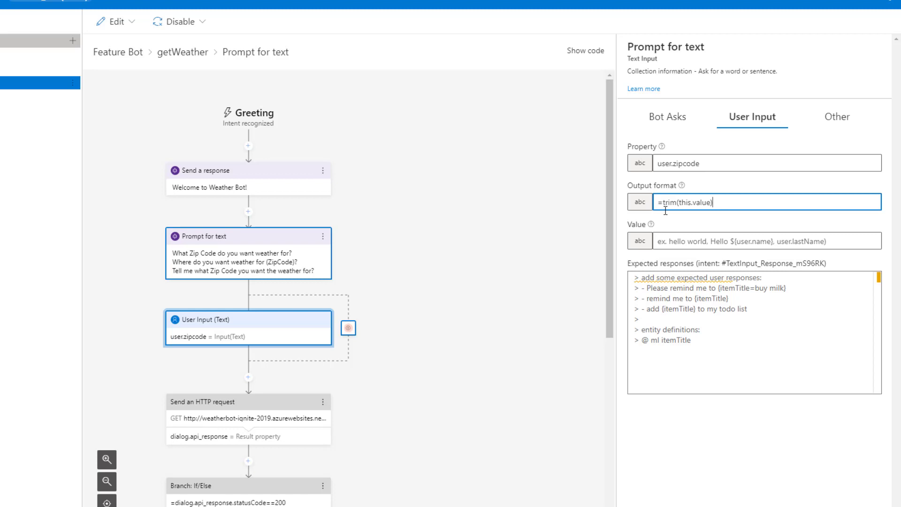
On the Other tab, reveal validation rule length(this.value) == 5 and its 5-digit invalid-input message.
{"action": "left_click", "coordinate": [839, 117]}
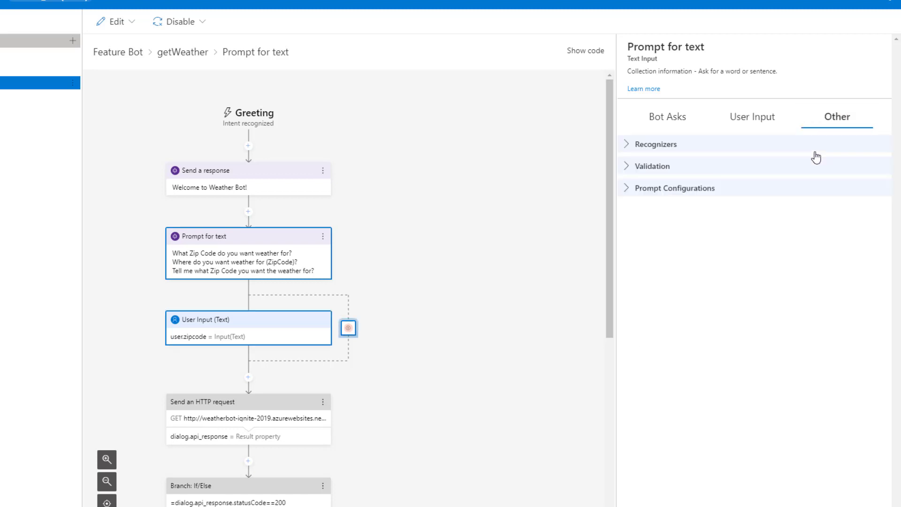
{"action": "left_click", "coordinate": [626, 144]}
{"action": "left_click", "coordinate": [627, 316]}
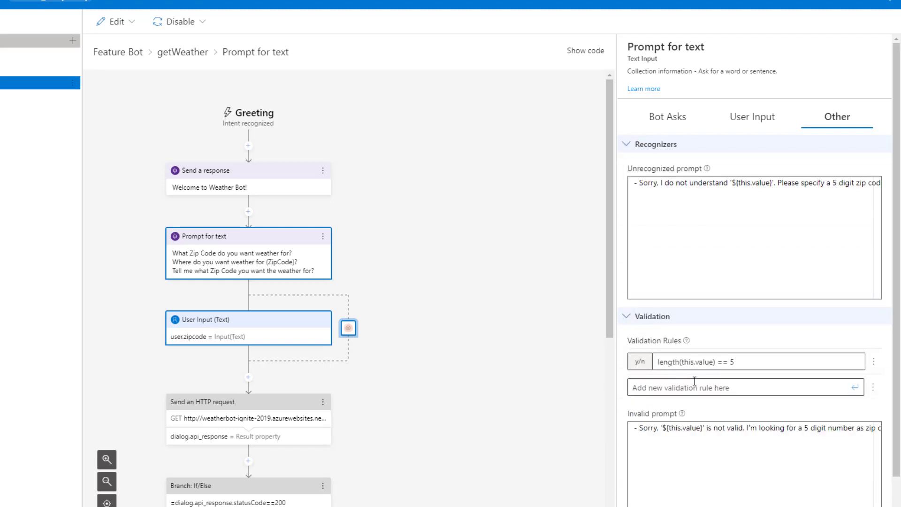
{"action": "mouse_move", "coordinate": [707, 169]}
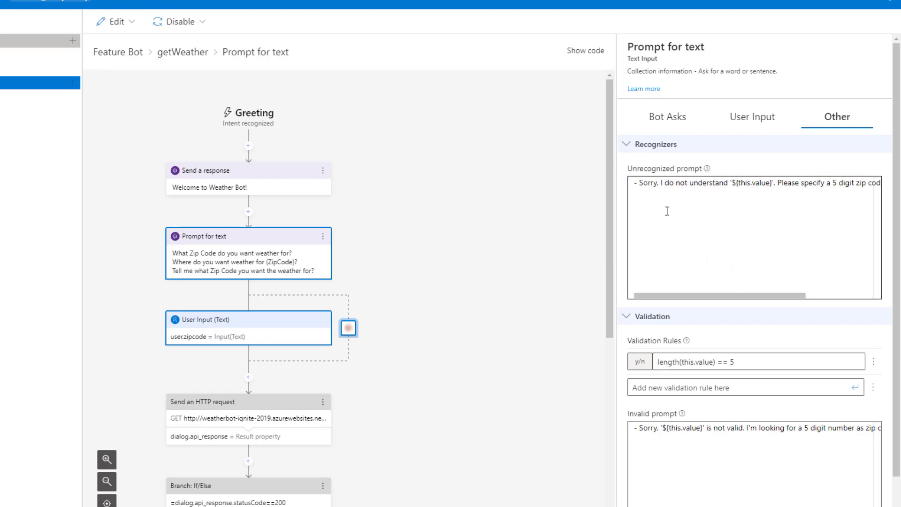
{"action": "scroll", "coordinate": [643, 318], "scroll_direction": "down", "scroll_amount": 1}
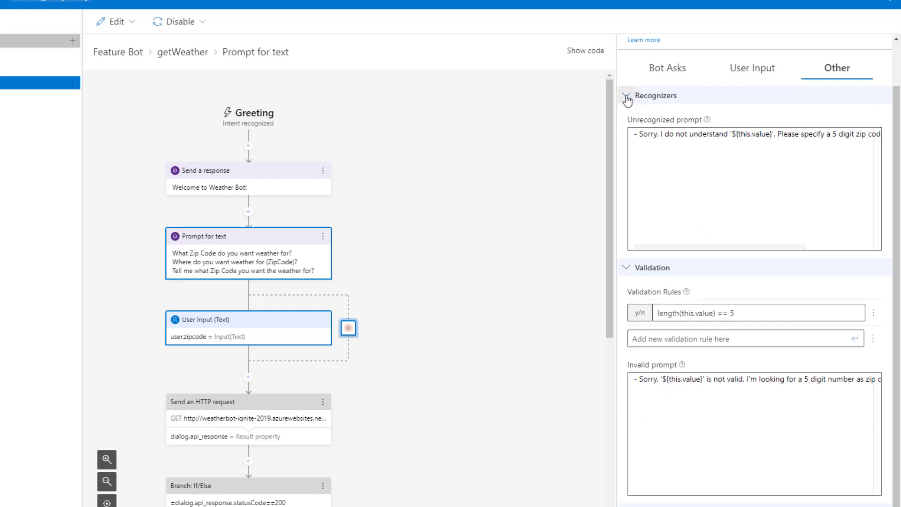
{"action": "left_click", "coordinate": [625, 96]}
{"action": "left_click", "coordinate": [680, 213]}
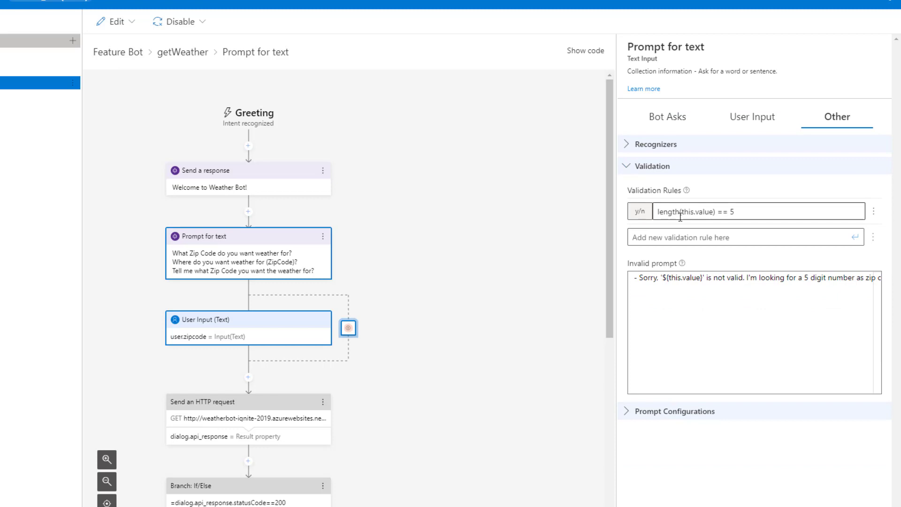
{"action": "left_click", "coordinate": [758, 212]}
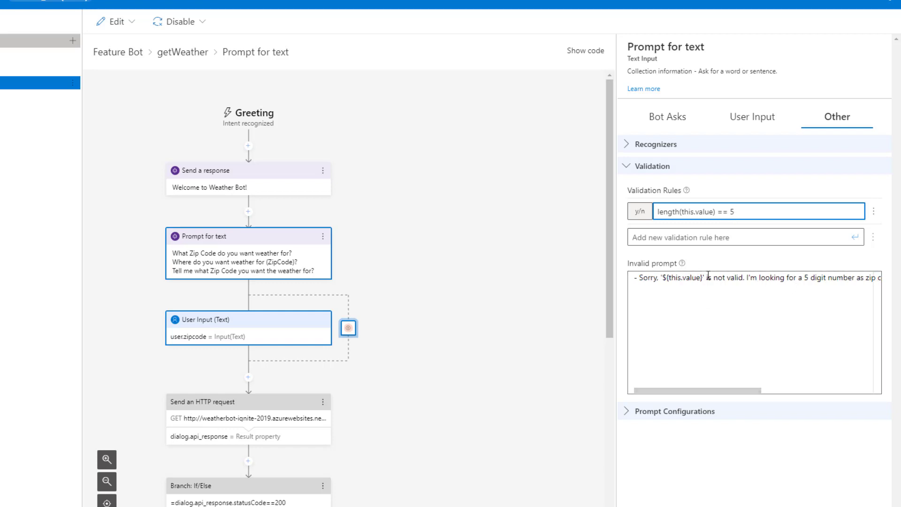
{"action": "left_click_drag", "start_coordinate": [738, 391], "coordinate": [848, 396]}
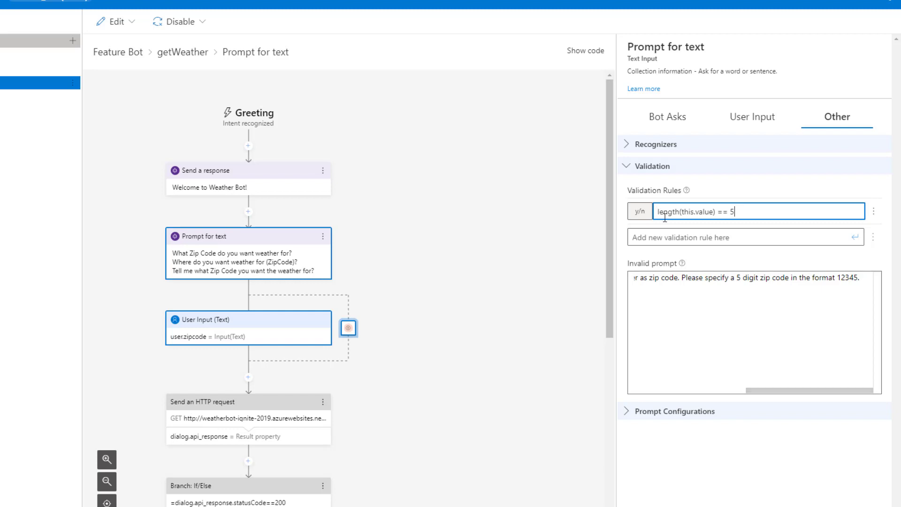
Check the prompt's max turn count 3 and default value 98033, then reselect the User Input step.
{"action": "left_click", "coordinate": [630, 412]}
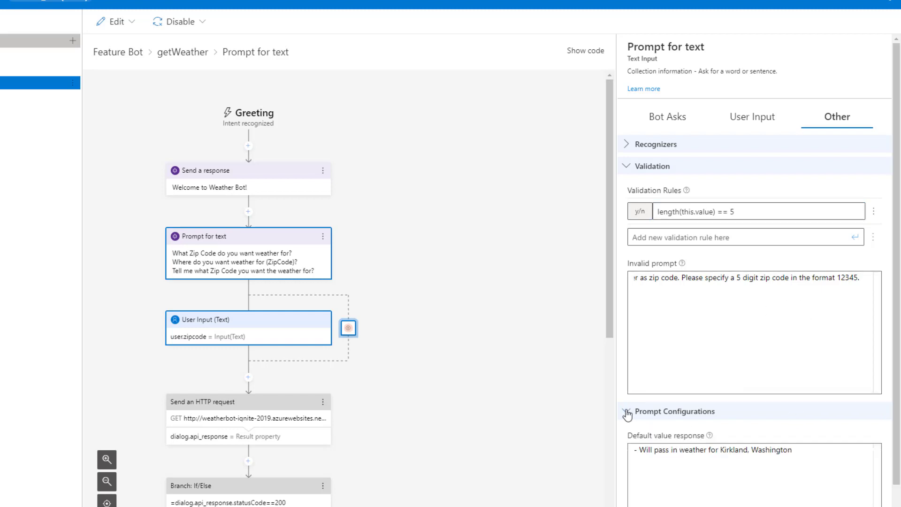
{"action": "scroll", "coordinate": [632, 414], "scroll_direction": "down", "scroll_amount": 5}
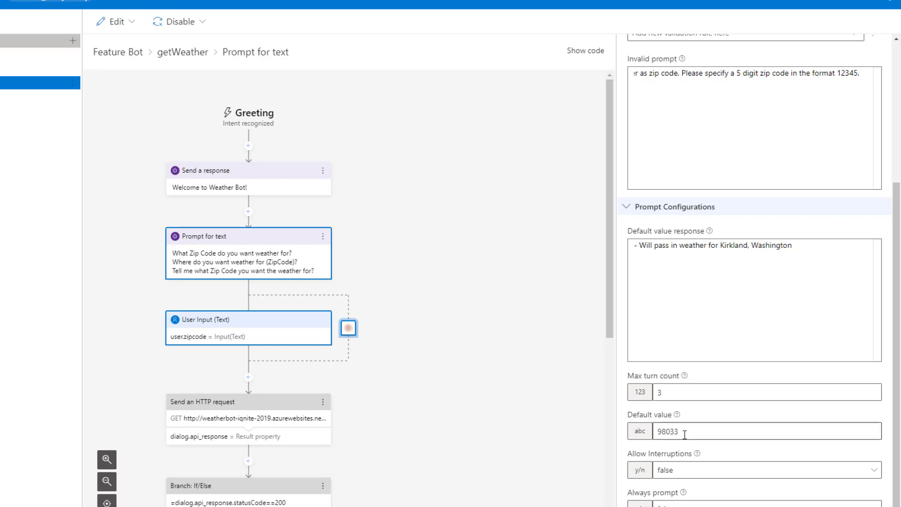
{"action": "left_click", "coordinate": [667, 260]}
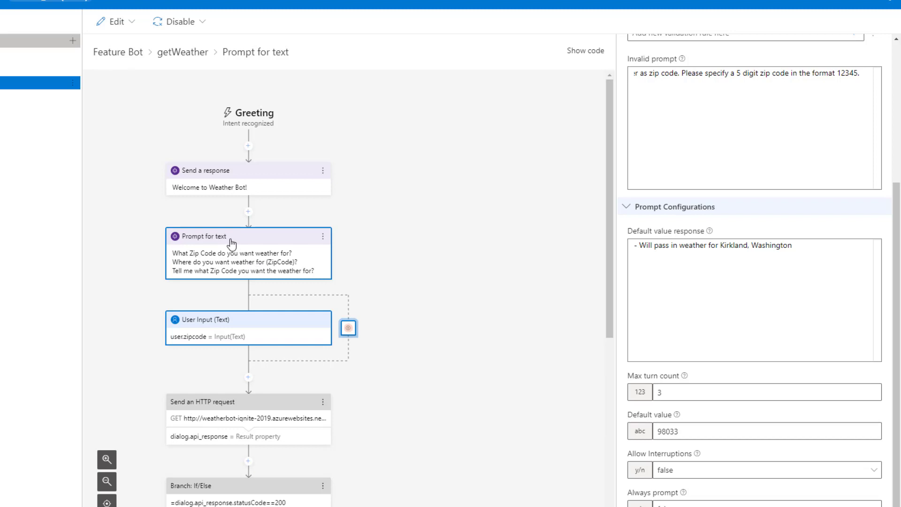
{"action": "left_click", "coordinate": [229, 321]}
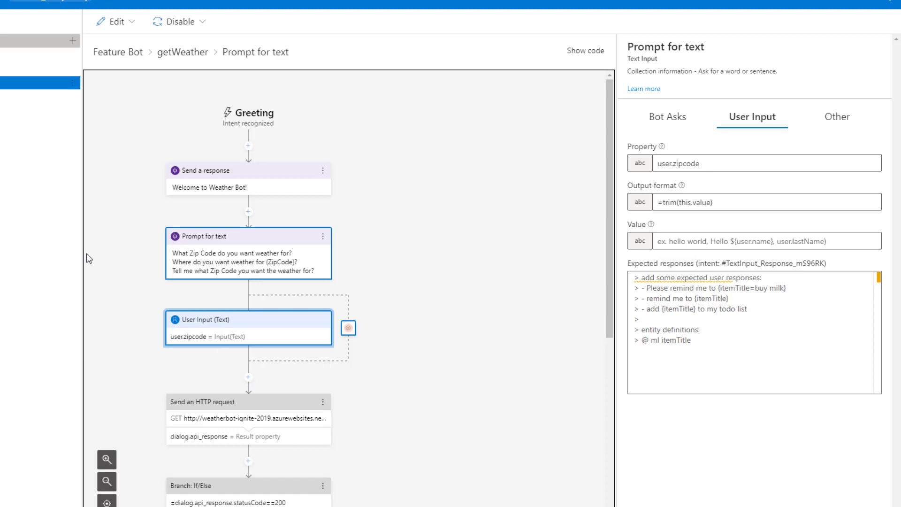
{"action": "scroll", "coordinate": [402, 295], "scroll_direction": "down", "scroll_amount": 3}
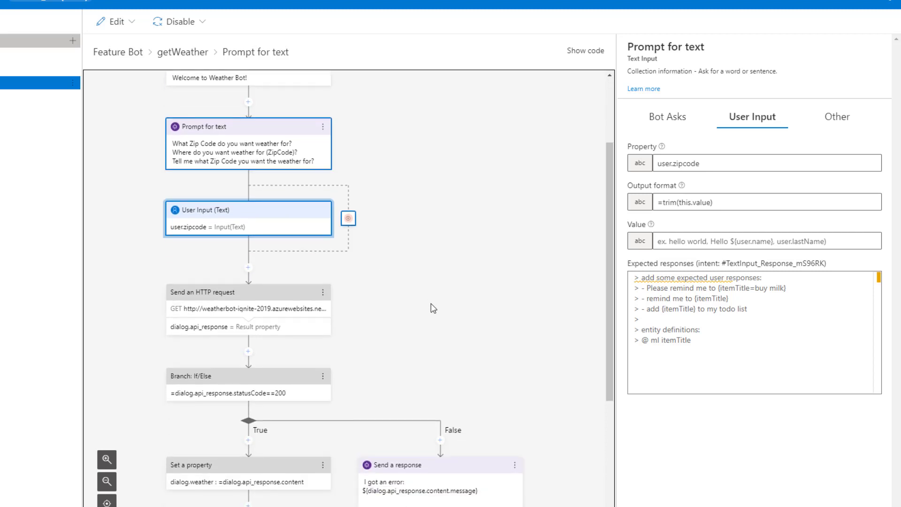
{"action": "left_click", "coordinate": [247, 271]}
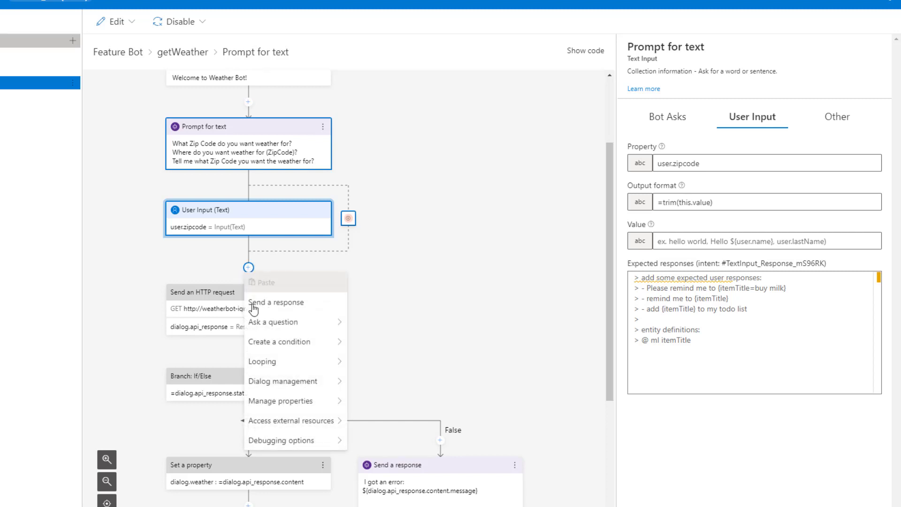
{"action": "mouse_move", "coordinate": [271, 422]}
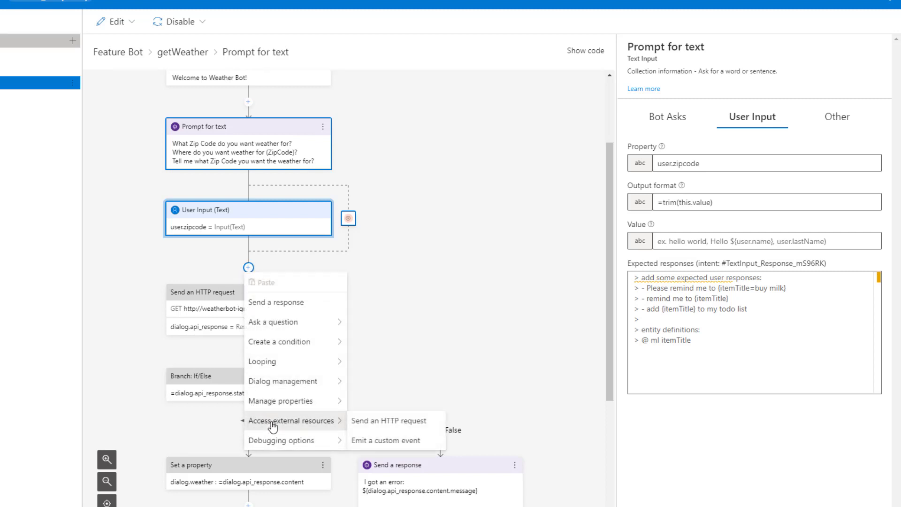
{"action": "left_click", "coordinate": [388, 422]}
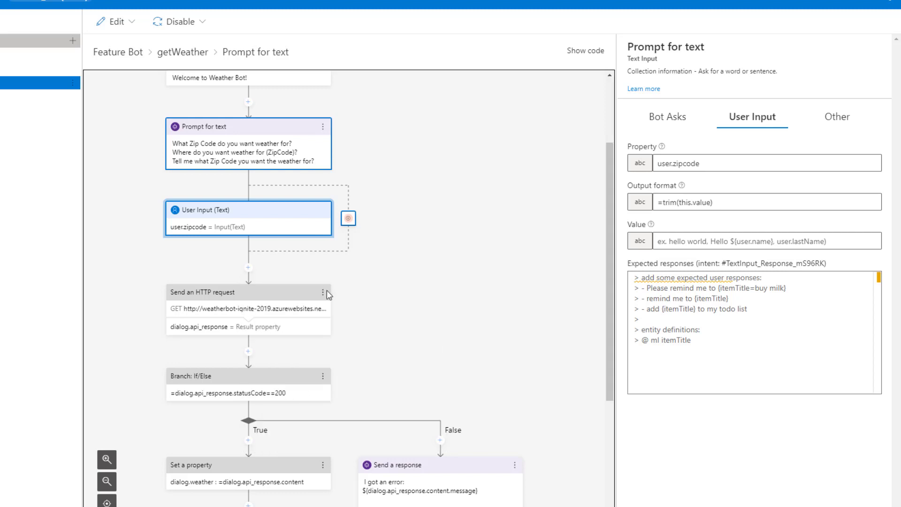
Append ?zipcode=${user.zipcode} and the api_token key to the HTTP request Url.
{"action": "left_click", "coordinate": [208, 296]}
{"action": "left_click", "coordinate": [208, 296]}
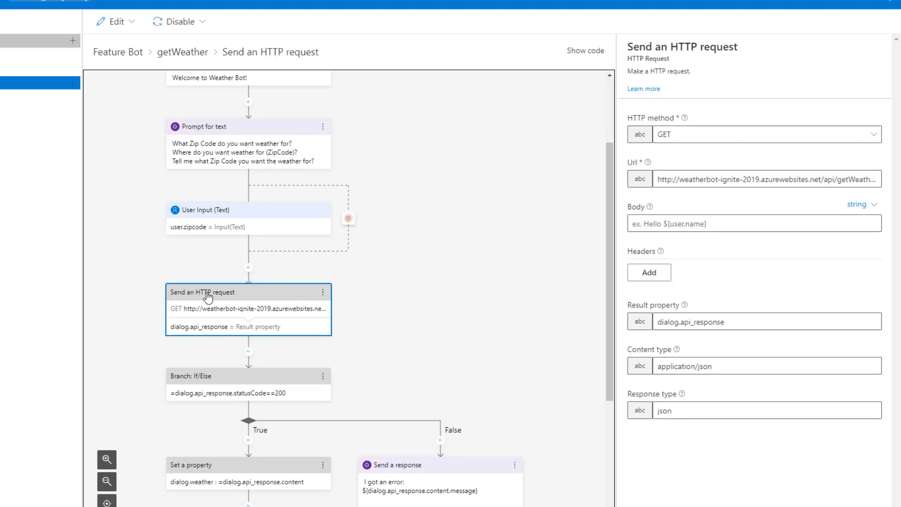
{"action": "mouse_move", "coordinate": [649, 175]}
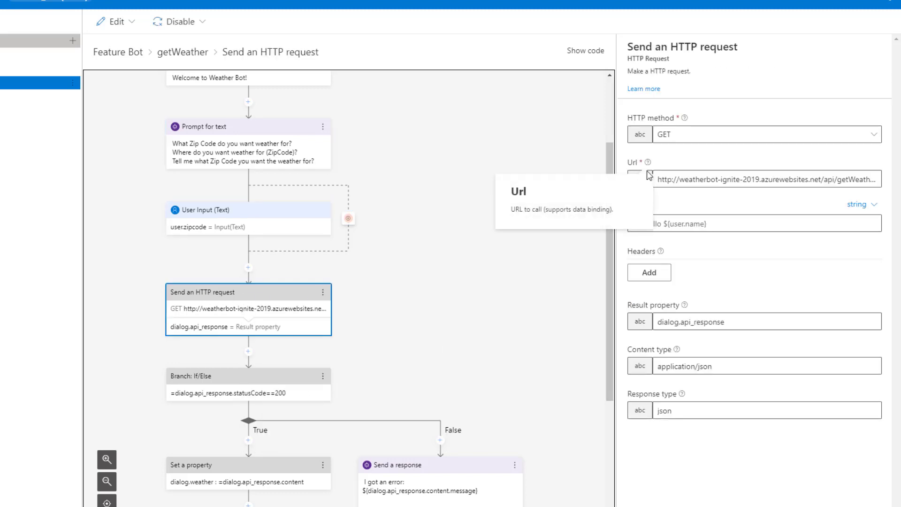
{"action": "left_click", "coordinate": [742, 179]}
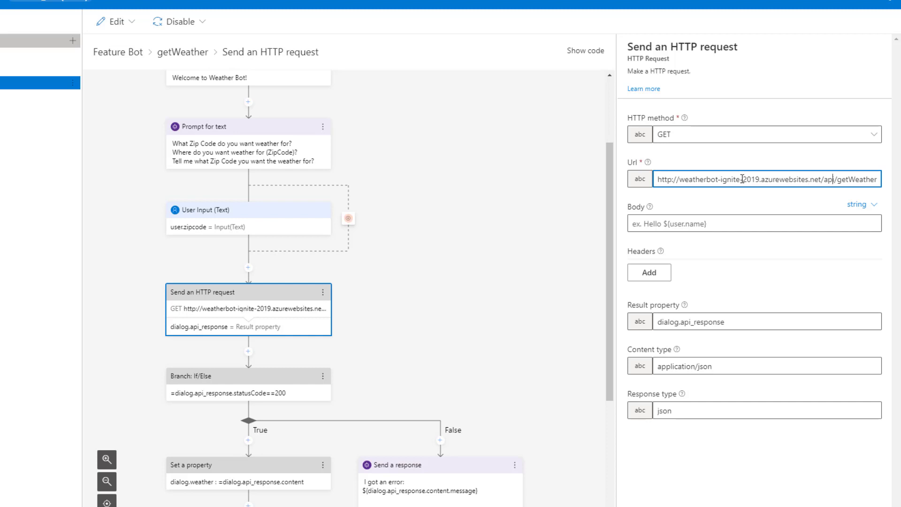
{"action": "key", "text": "End"}
{"action": "type", "text": "?z"}
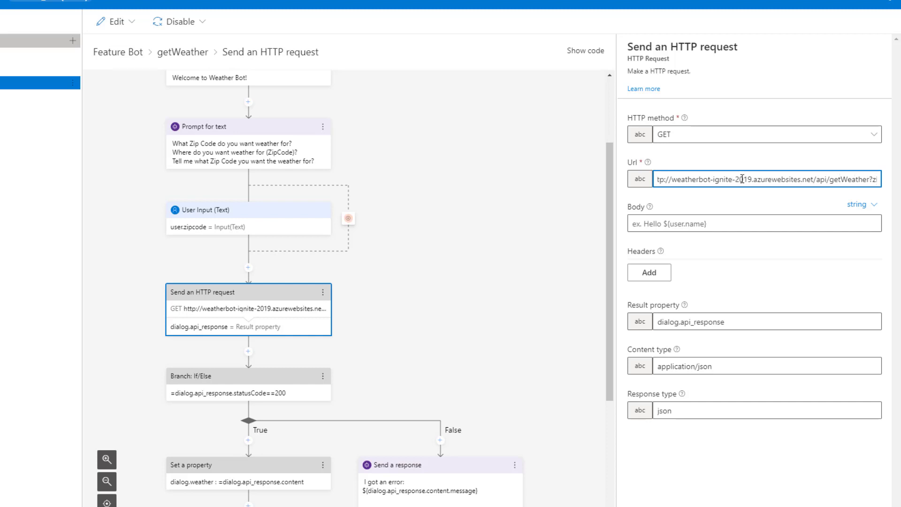
{"action": "type", "text": "ipcod"}
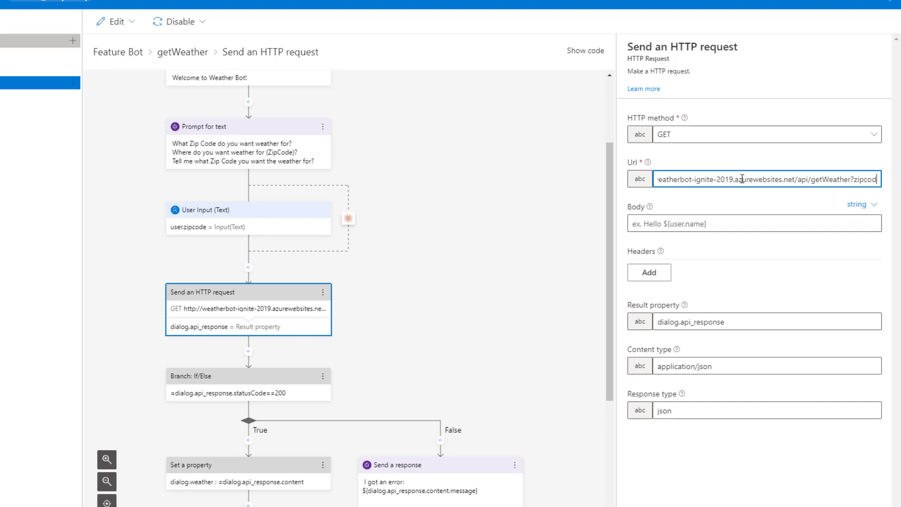
{"action": "type", "text": "e=${user.zipc"}
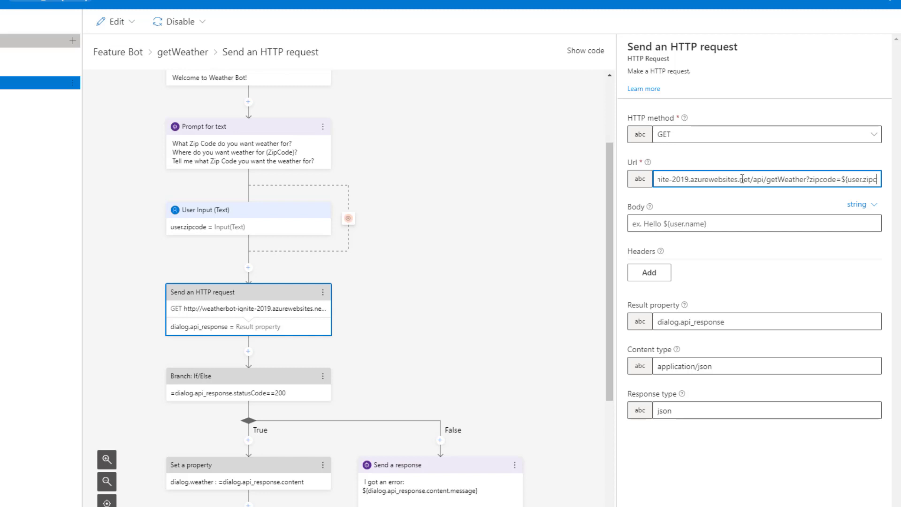
{"action": "type", "text": "ode}&api_"}
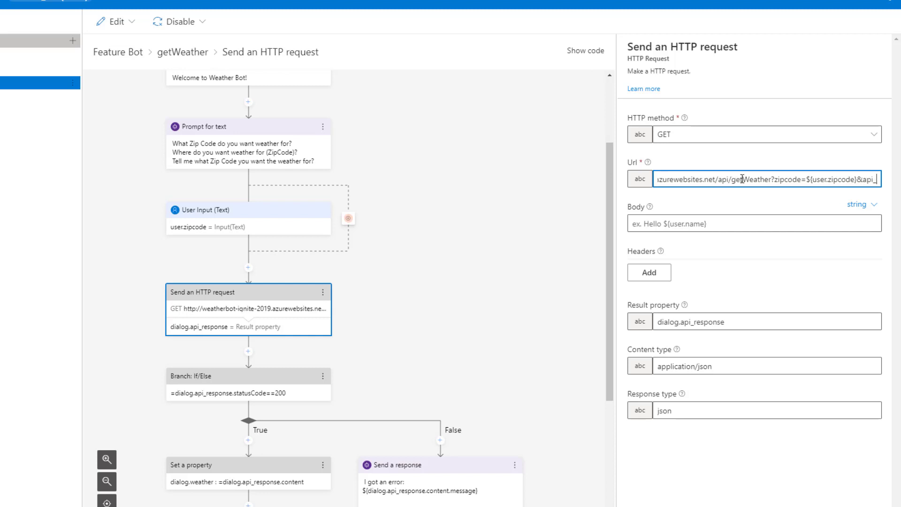
{"action": "type", "text": "token=45c"}
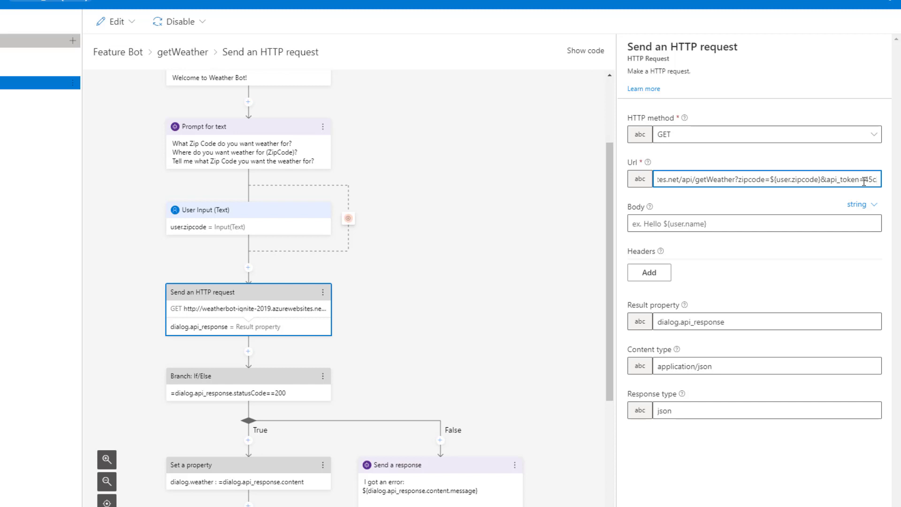
{"action": "left_click", "coordinate": [751, 255]}
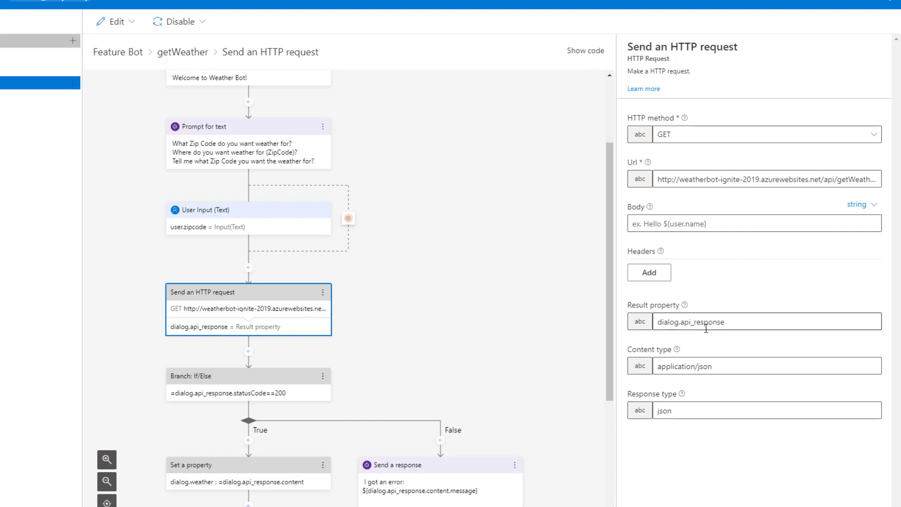
Verify result property dialog.api_response, content type application/json and response type json.
{"action": "mouse_move", "coordinate": [684, 306]}
{"action": "left_click_drag", "start_coordinate": [727, 322], "coordinate": [658, 323]}
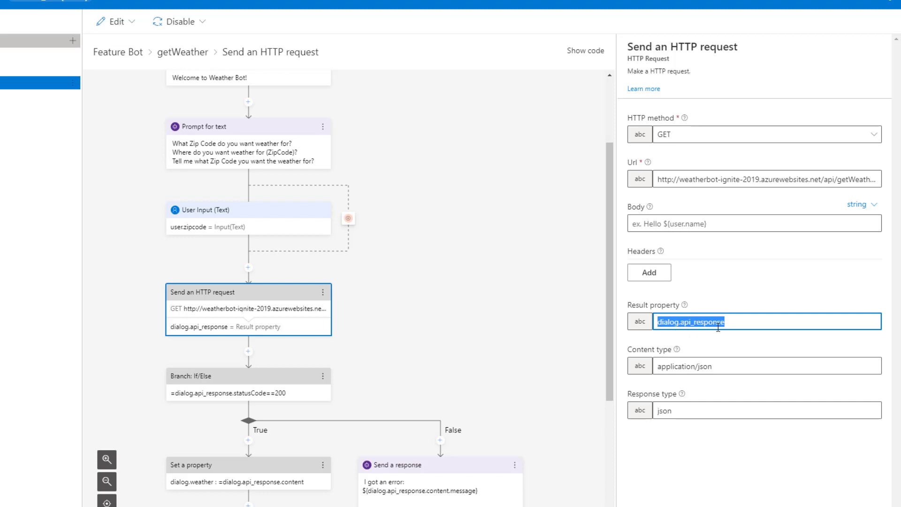
{"action": "left_click", "coordinate": [722, 345]}
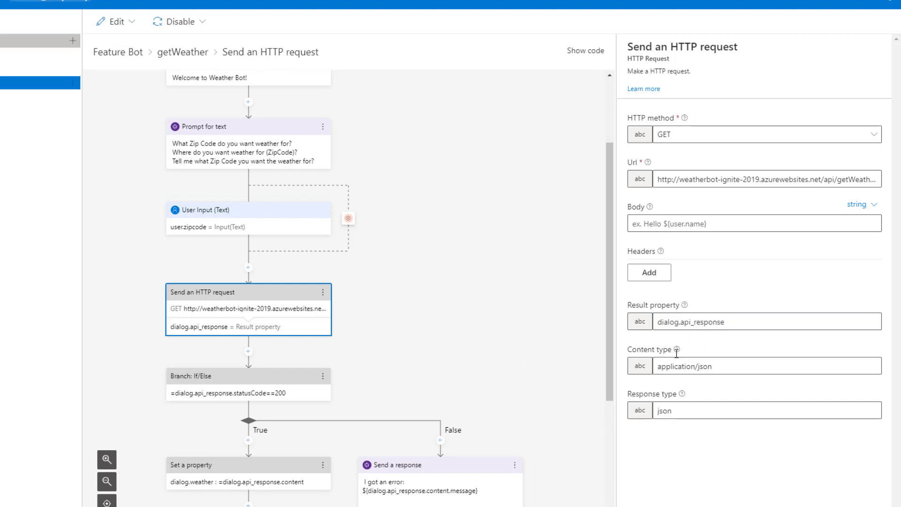
{"action": "left_click", "coordinate": [657, 373]}
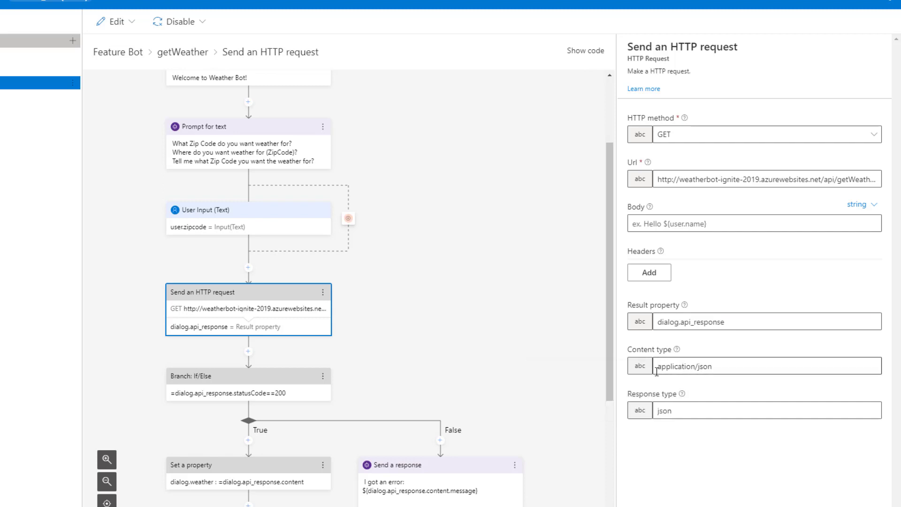
{"action": "left_click", "coordinate": [705, 411]}
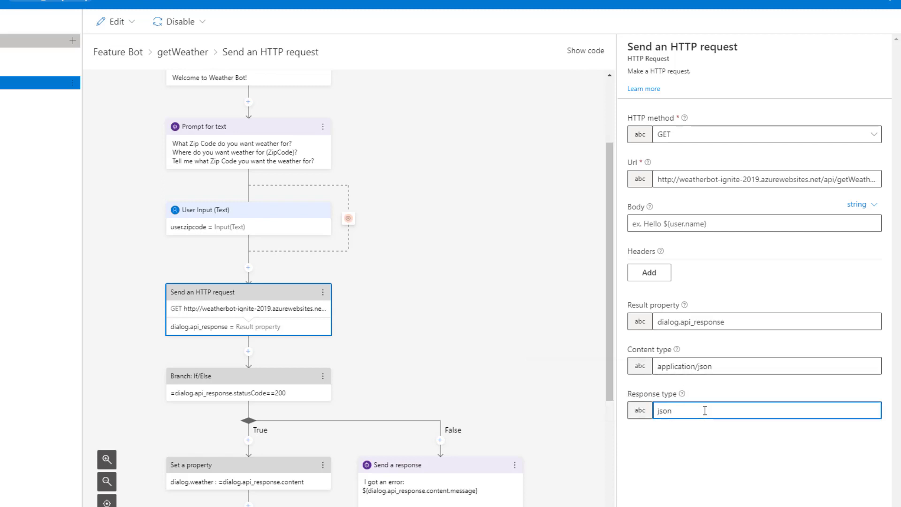
{"action": "mouse_move", "coordinate": [683, 396]}
In Chrome, highlight the JSON's city, rain, low, high, temp and weather fields in turn.
{"action": "key", "text": "alt+Tab"}
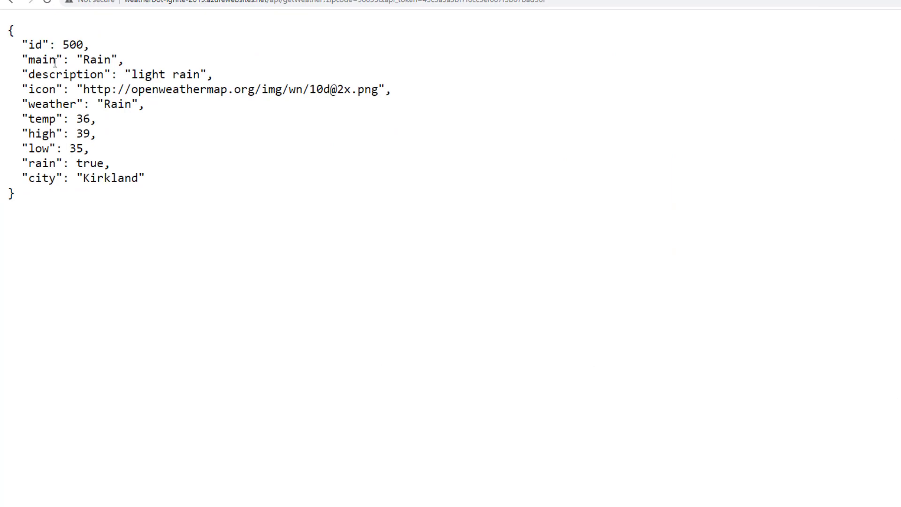
{"action": "double_click", "coordinate": [43, 179]}
{"action": "double_click", "coordinate": [43, 166]}
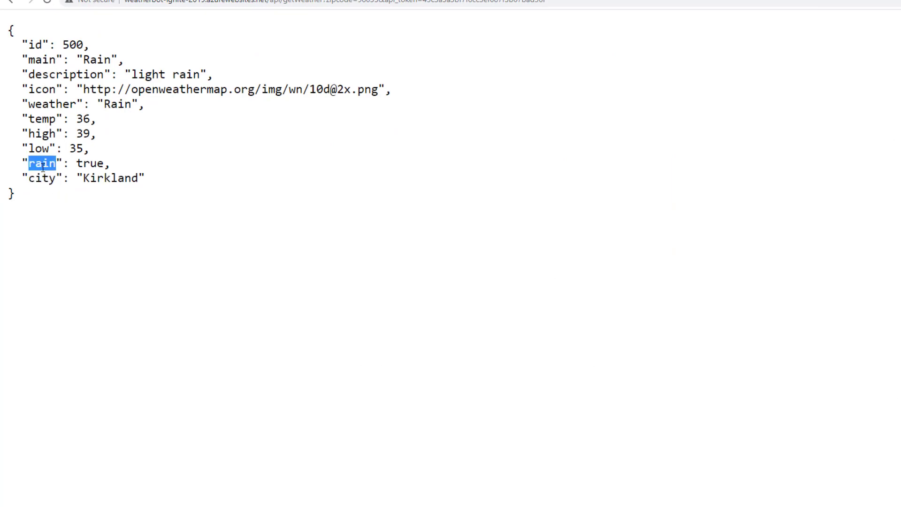
{"action": "double_click", "coordinate": [43, 151]}
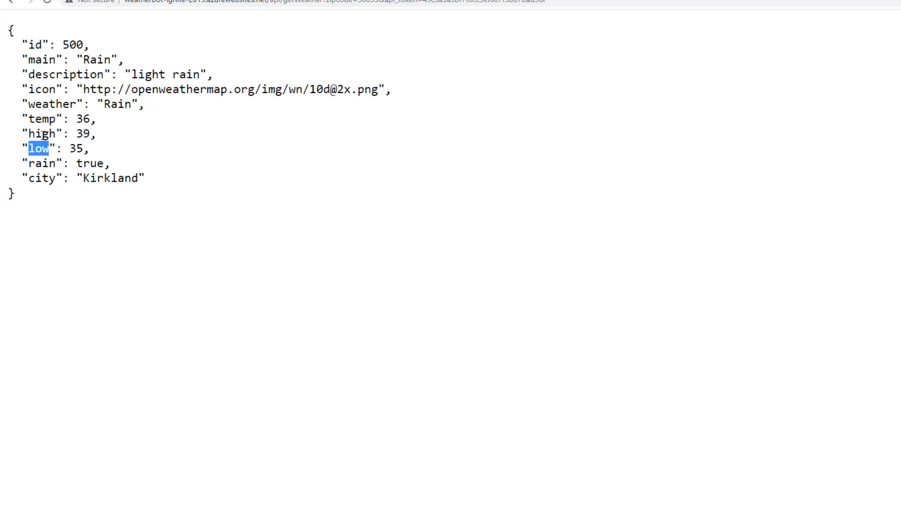
{"action": "left_click", "coordinate": [44, 135]}
{"action": "double_click", "coordinate": [44, 136]}
{"action": "left_click", "coordinate": [42, 121]}
{"action": "double_click", "coordinate": [42, 121]}
{"action": "left_click", "coordinate": [44, 105]}
{"action": "double_click", "coordinate": [44, 104]}
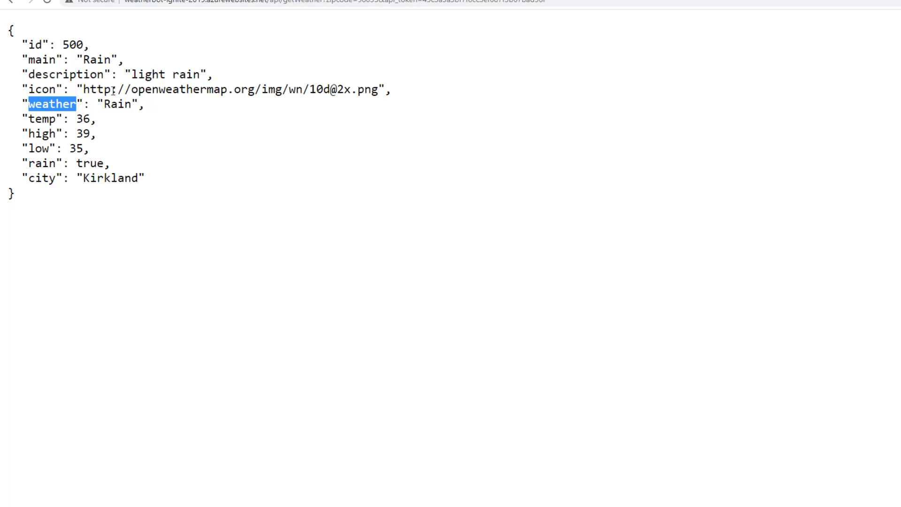
Highlight the icon line, then select the entire JSON response.
{"action": "left_click", "coordinate": [398, 91]}
{"action": "left_click_drag", "start_coordinate": [398, 91], "coordinate": [16, 91]}
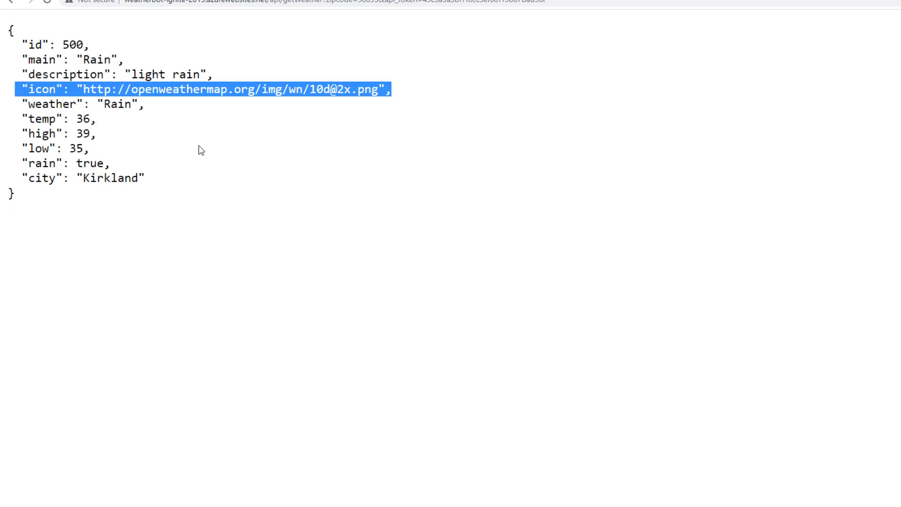
{"action": "left_click", "coordinate": [181, 158]}
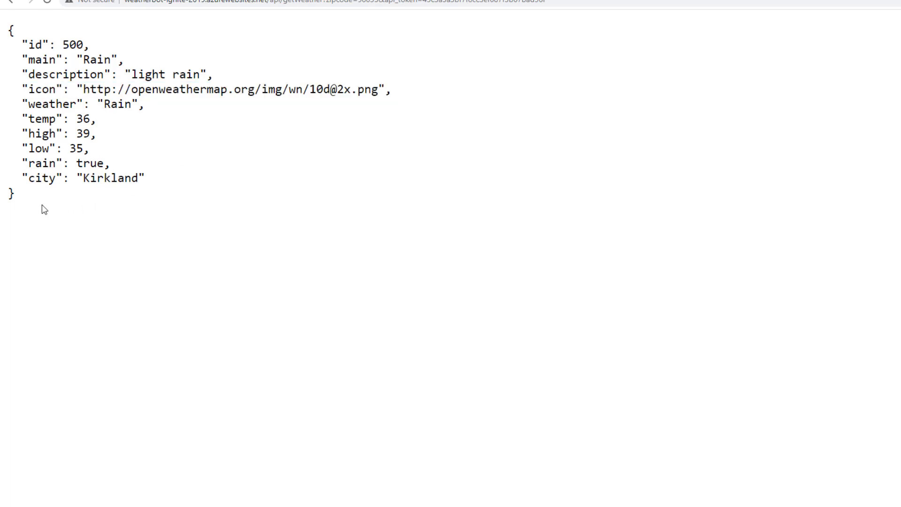
{"action": "left_click_drag", "start_coordinate": [28, 208], "coordinate": [3, 40]}
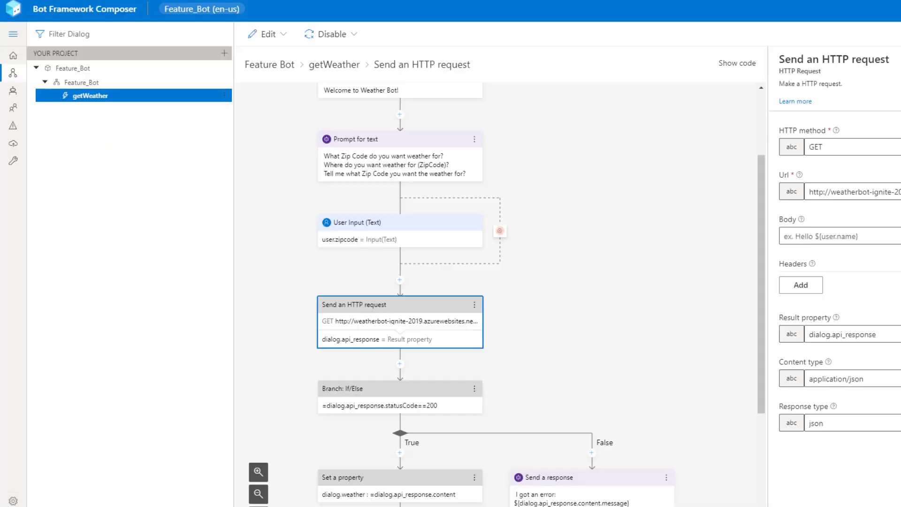
Select the If/Else branch and focus its =dialog.api_response.statusCode==200 condition.
{"action": "scroll", "coordinate": [644, 376], "scroll_direction": "down", "scroll_amount": 2}
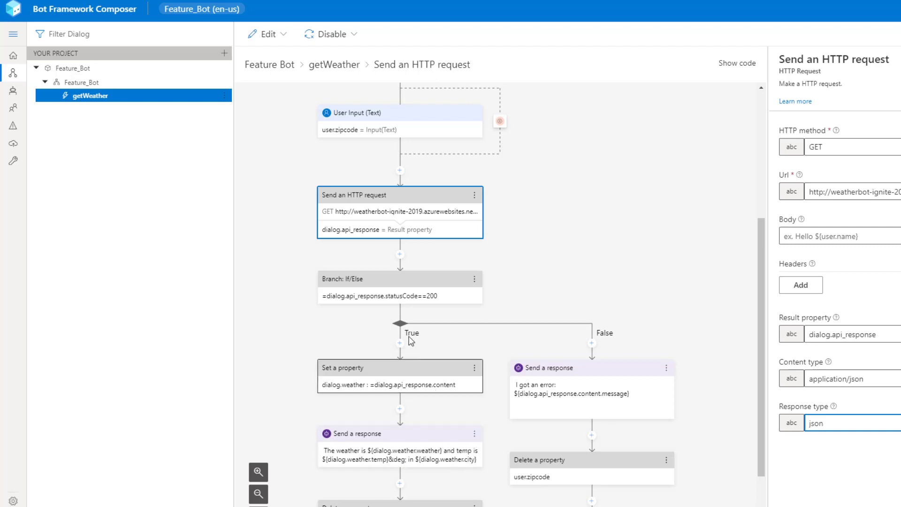
{"action": "left_click", "coordinate": [395, 281]}
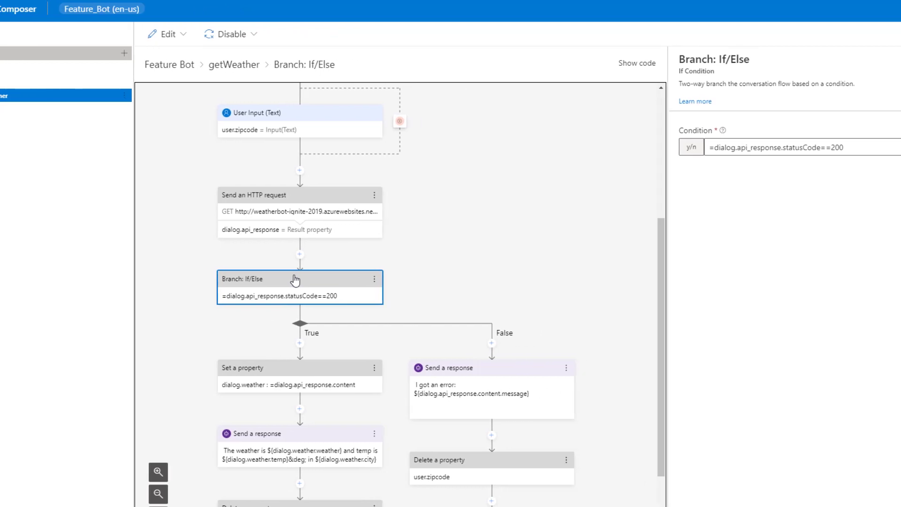
{"action": "left_click", "coordinate": [300, 257]}
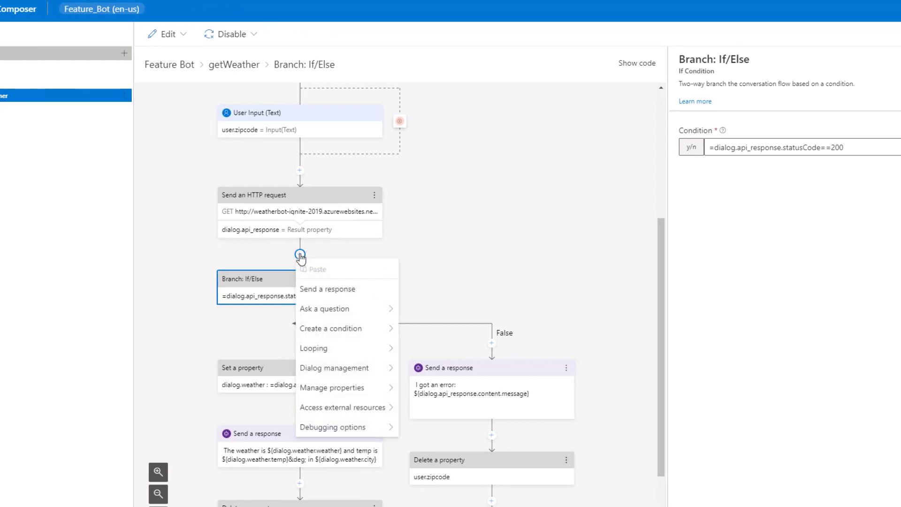
{"action": "mouse_move", "coordinate": [336, 331]}
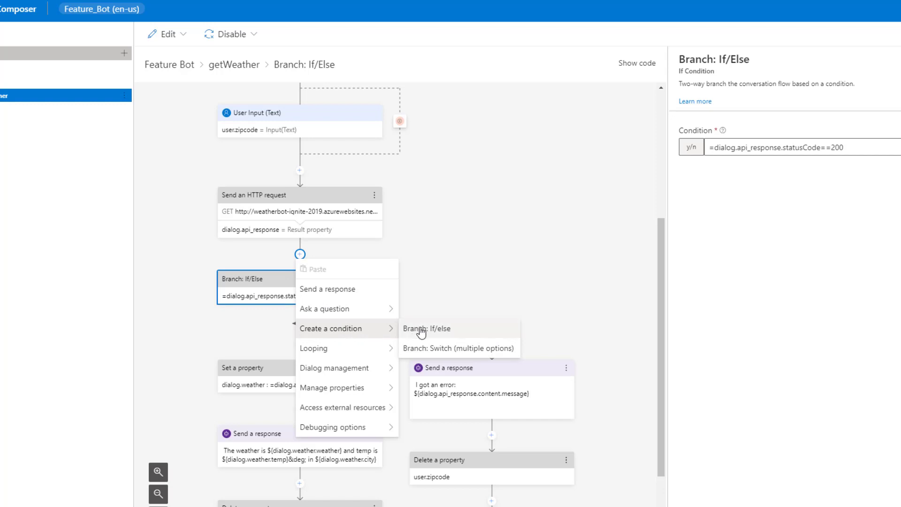
{"action": "left_click", "coordinate": [464, 249]}
{"action": "left_click", "coordinate": [254, 297]}
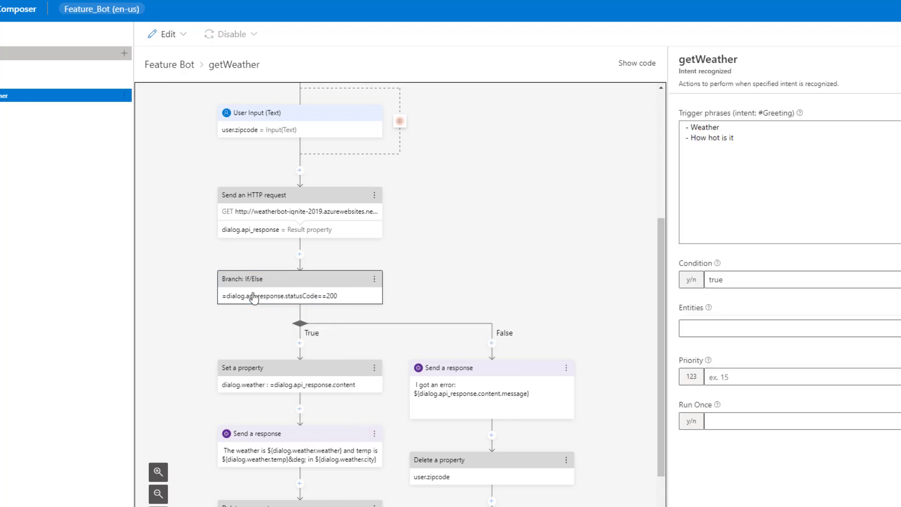
{"action": "left_click", "coordinate": [253, 297]}
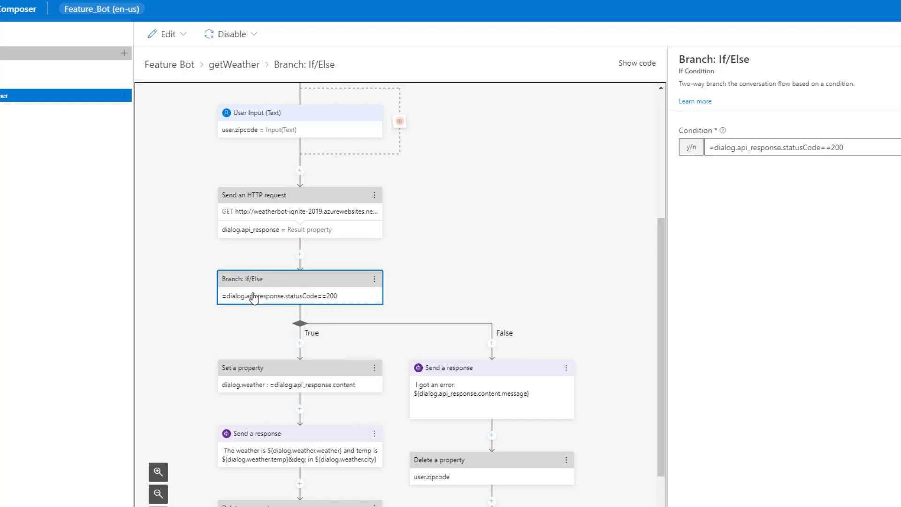
{"action": "left_click", "coordinate": [784, 148]}
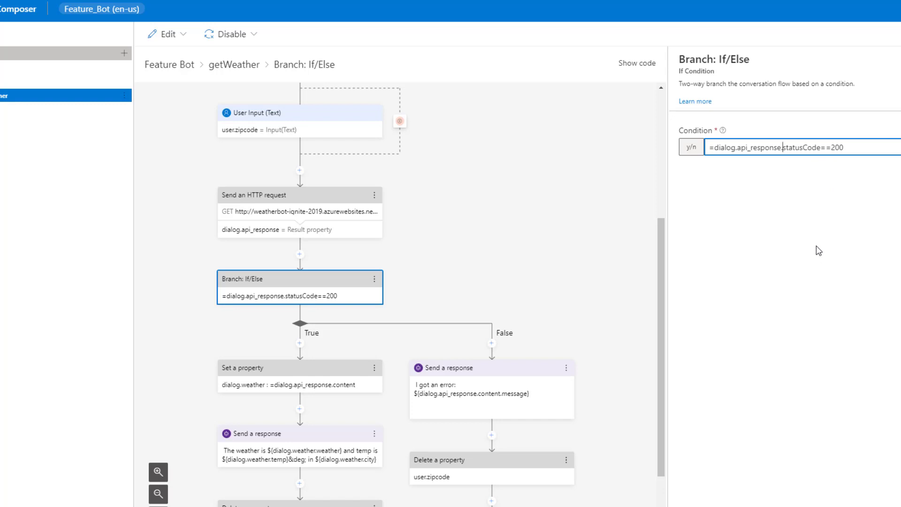
{"action": "scroll", "coordinate": [598, 305], "scroll_direction": "down", "scroll_amount": 3}
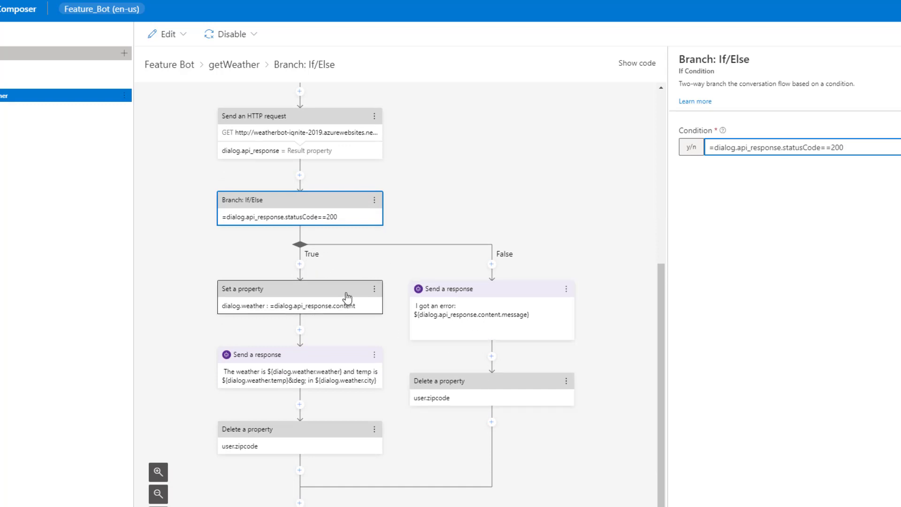
Inspect the True branch's Set a property step storing =dialog.api_response.content in dialog.weather.
{"action": "left_click", "coordinate": [288, 301]}
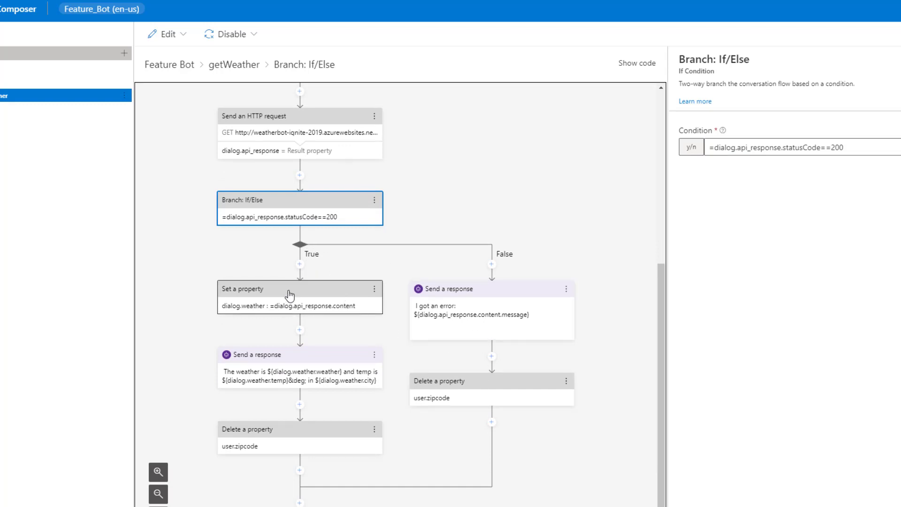
{"action": "left_click", "coordinate": [300, 265]}
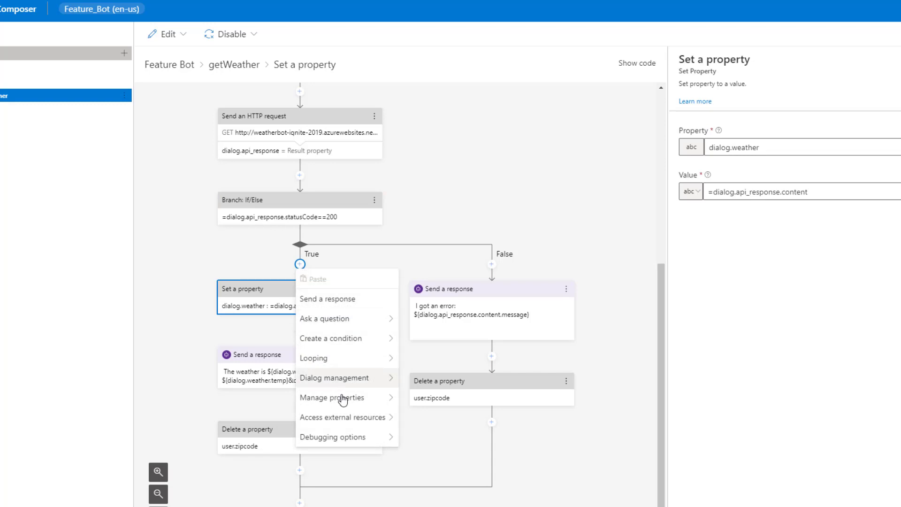
{"action": "mouse_move", "coordinate": [345, 400]}
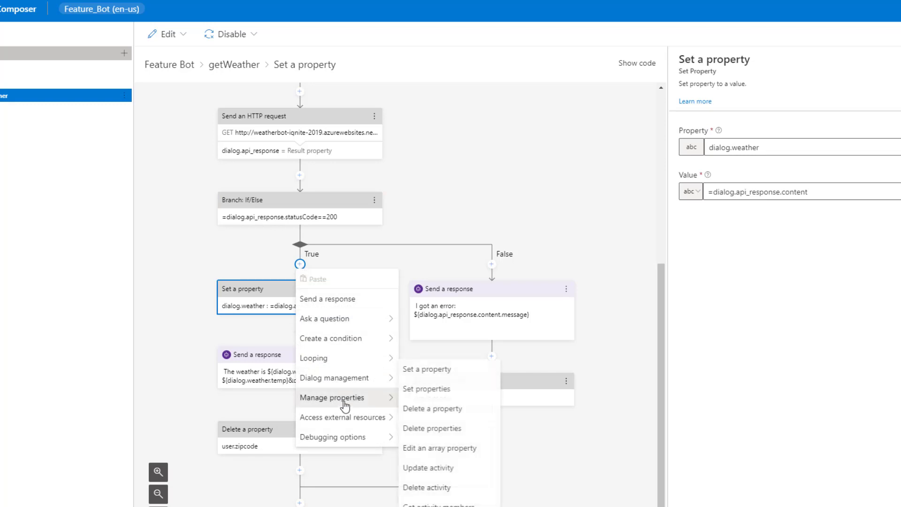
{"action": "left_click", "coordinate": [663, 336]}
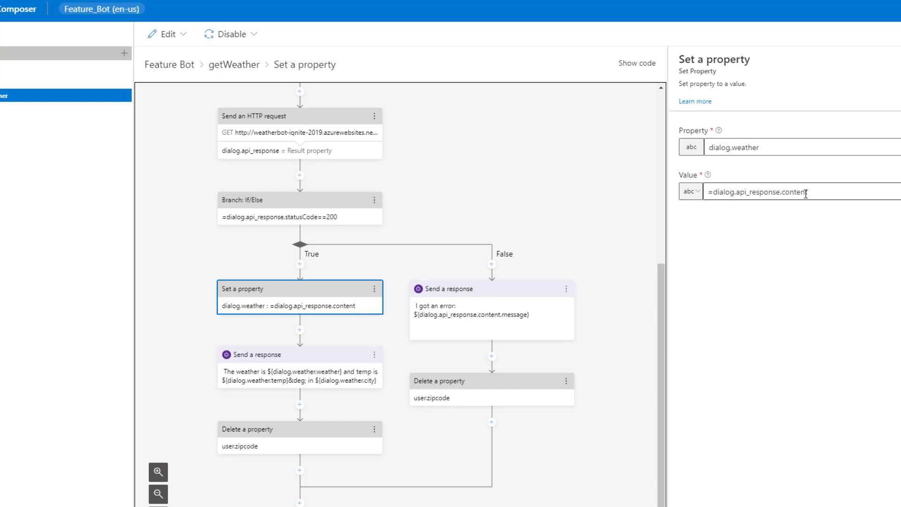
{"action": "left_click_drag", "start_coordinate": [817, 193], "coordinate": [783, 191]}
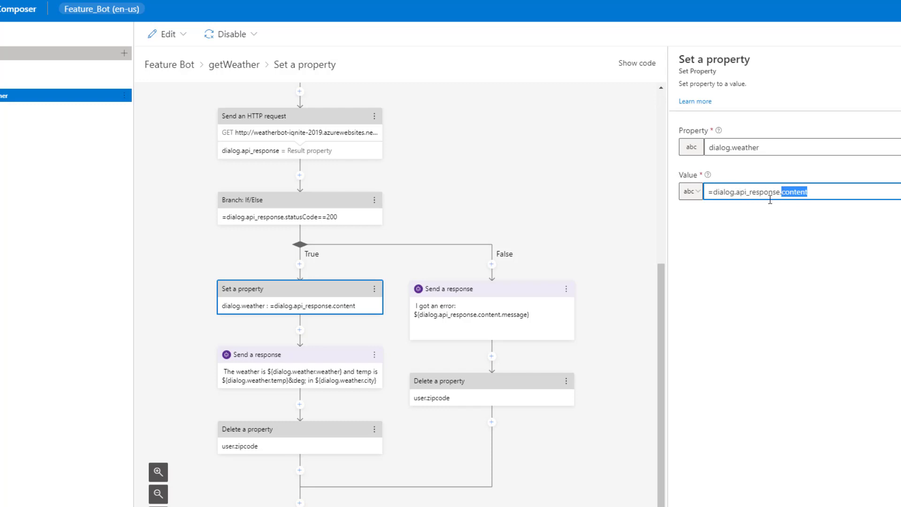
{"action": "left_click", "coordinate": [292, 358]}
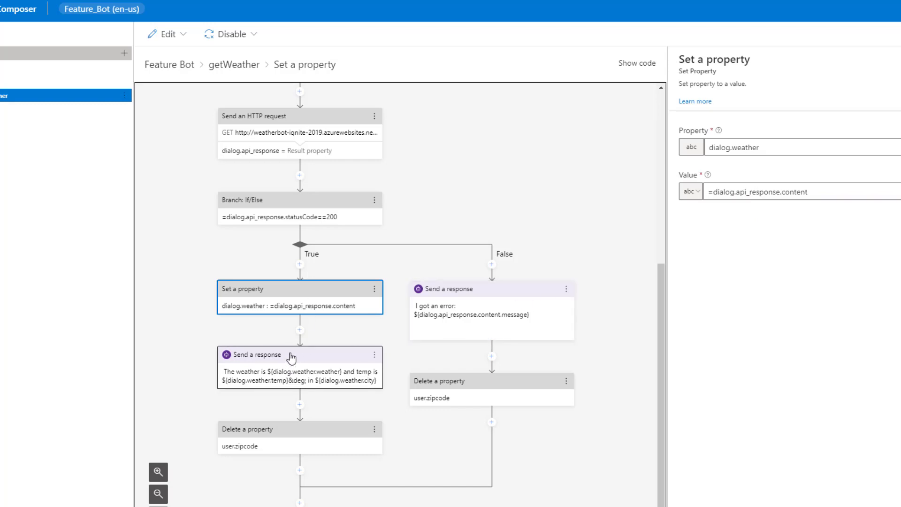
{"action": "left_click", "coordinate": [291, 358]}
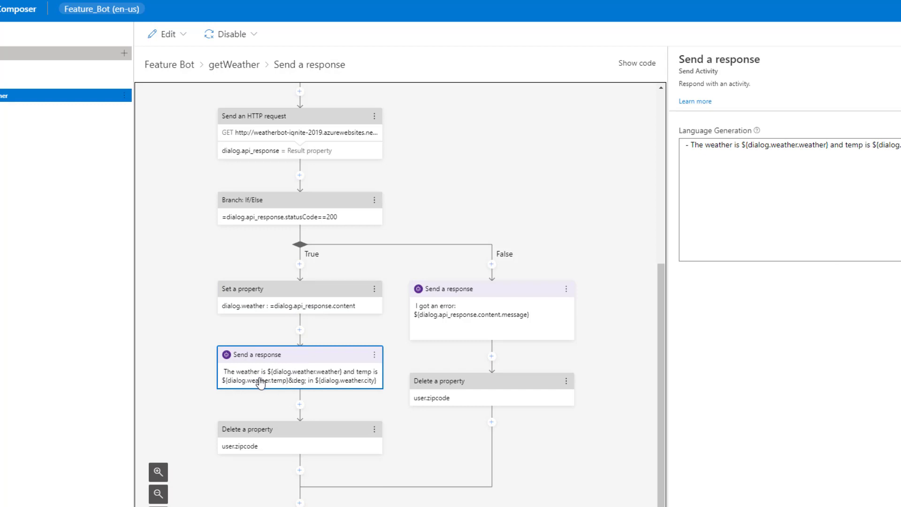
{"action": "left_click", "coordinate": [741, 145]}
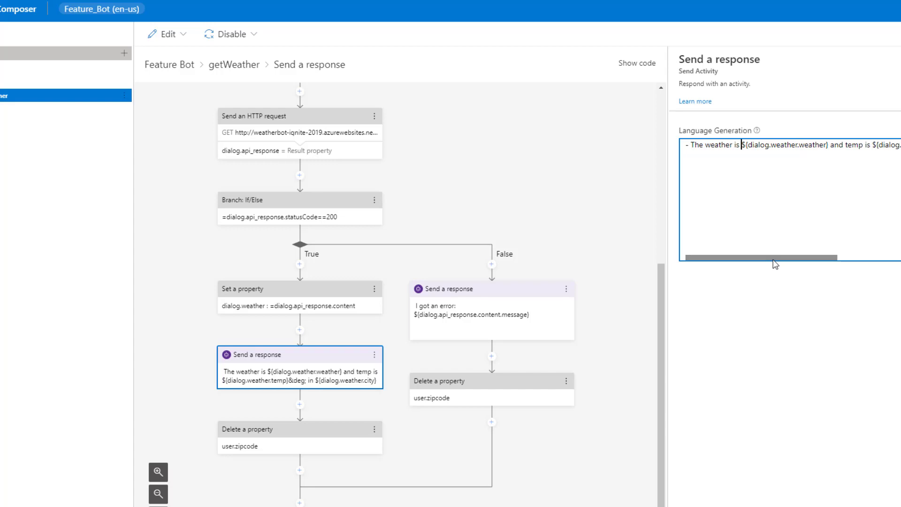
{"action": "left_click_drag", "start_coordinate": [773, 261], "coordinate": [785, 261]}
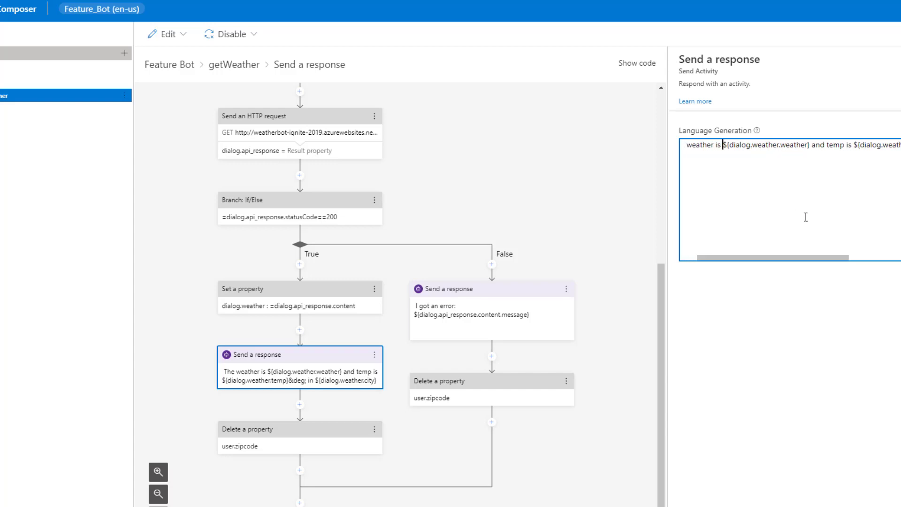
{"action": "left_click_drag", "start_coordinate": [815, 261], "coordinate": [863, 261]}
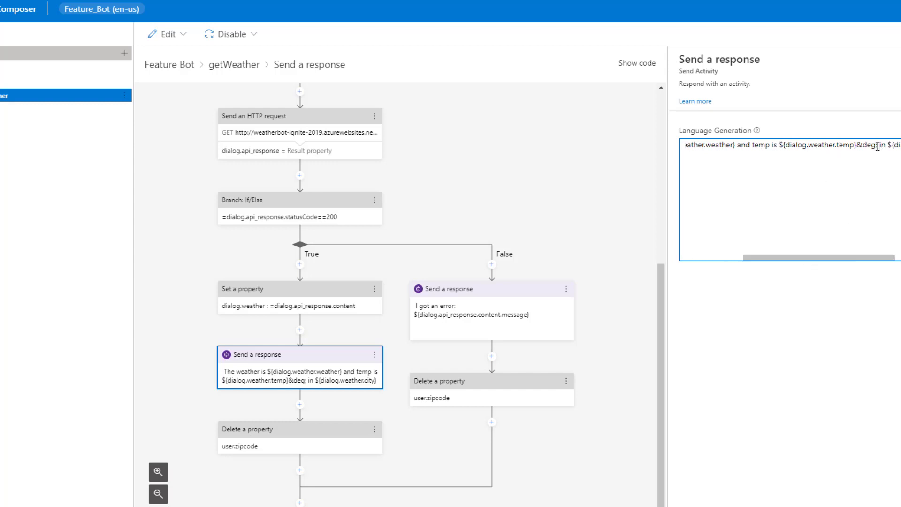
{"action": "left_click_drag", "start_coordinate": [877, 146], "coordinate": [857, 145]}
{"action": "left_click_drag", "start_coordinate": [858, 262], "coordinate": [888, 263]}
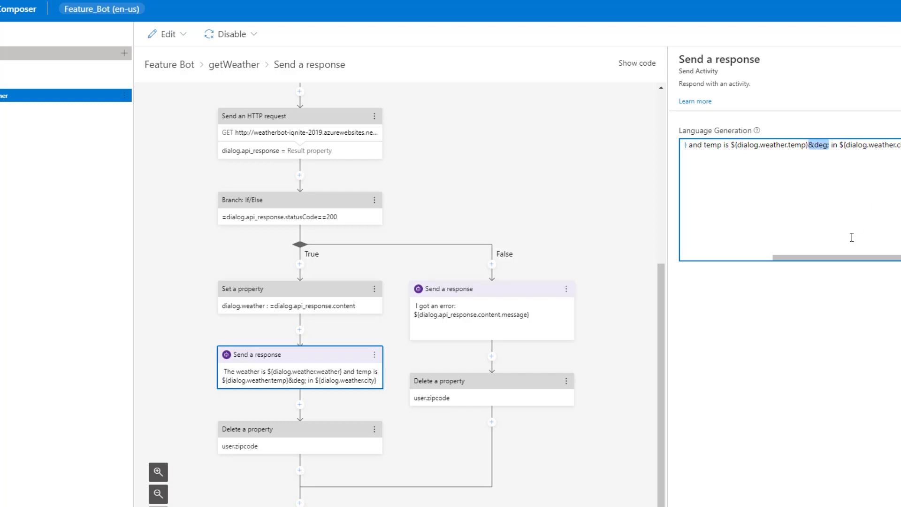
{"action": "mouse_move", "coordinate": [852, 261]}
{"action": "left_mouse_down"}
{"action": "mouse_move", "coordinate": [769, 260]}
{"action": "mouse_move", "coordinate": [850, 261]}
{"action": "left_mouse_up"}
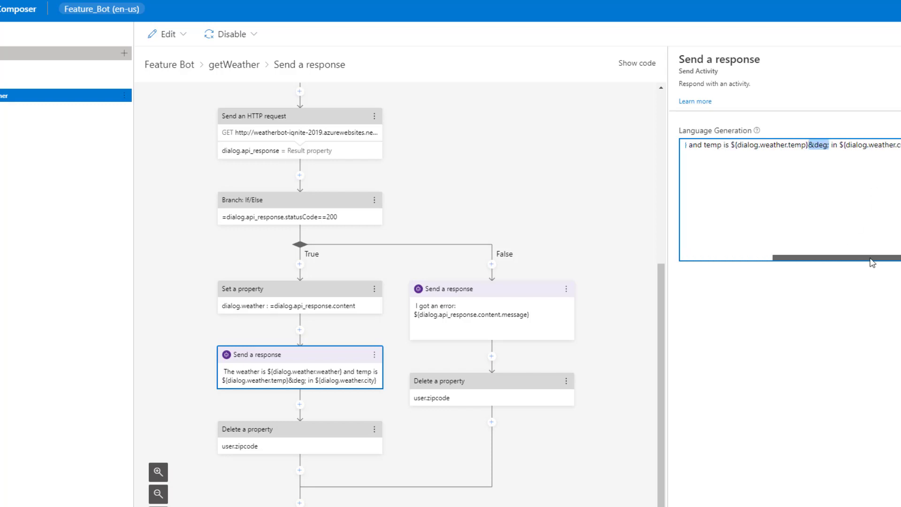
{"action": "left_click", "coordinate": [277, 432]}
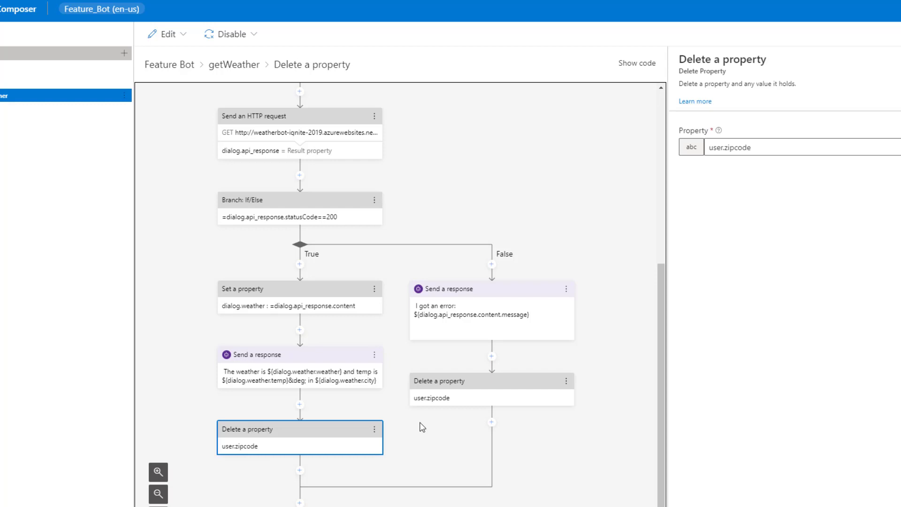
Review the False branch's reply '- I got an error: ${dialog.api_response.content.message}'.
{"action": "left_click", "coordinate": [519, 296]}
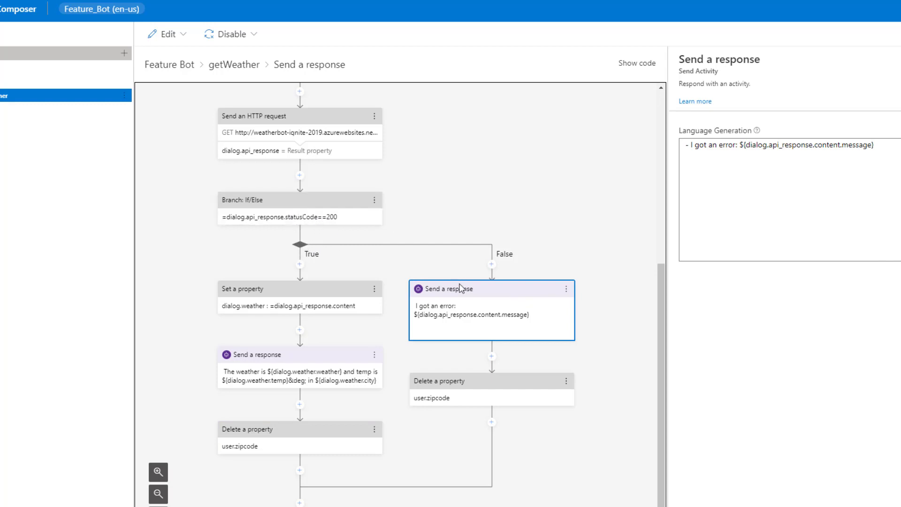
{"action": "left_click", "coordinate": [749, 168]}
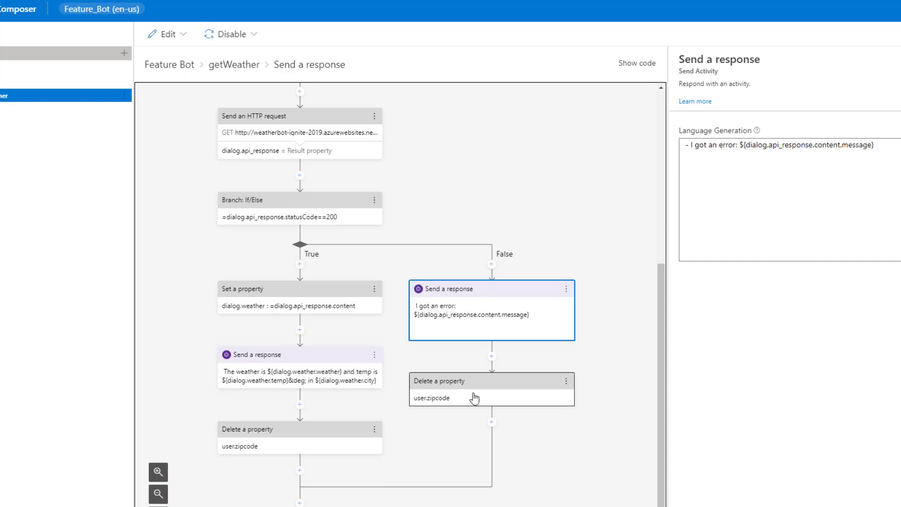
{"action": "scroll", "coordinate": [475, 370], "scroll_direction": "up", "scroll_amount": 6}
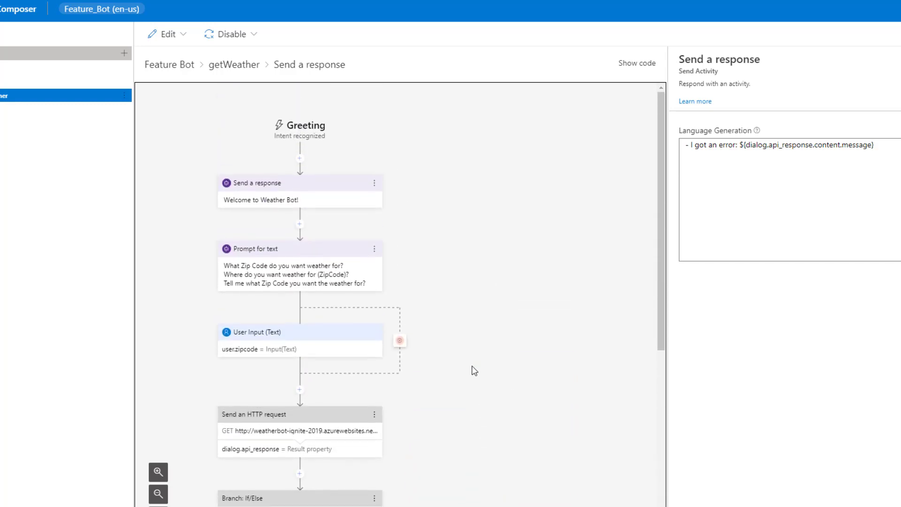
Go to the publishing page and select Feature_Bot for publishing.
{"action": "left_click", "coordinate": [1, 134]}
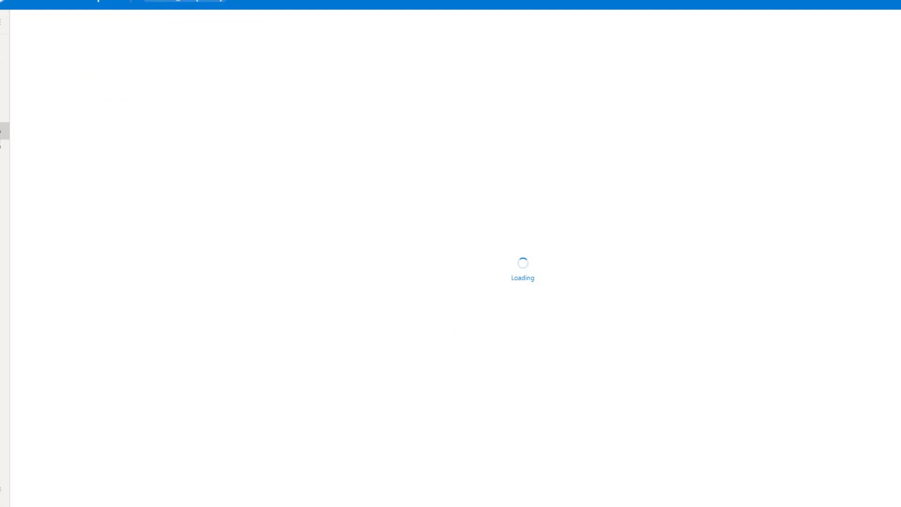
{"action": "left_click", "coordinate": [25, 123]}
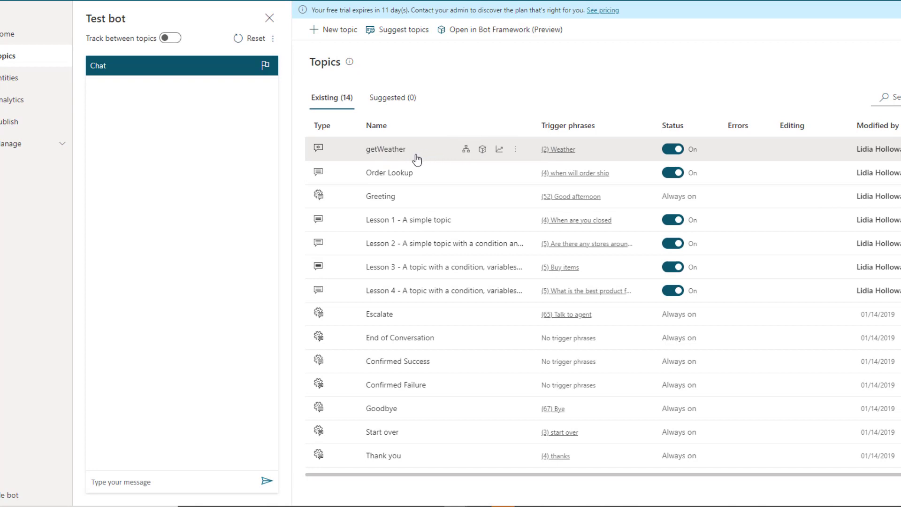
Open the getWeather topic and its authoring canvas.
{"action": "left_click", "coordinate": [369, 148]}
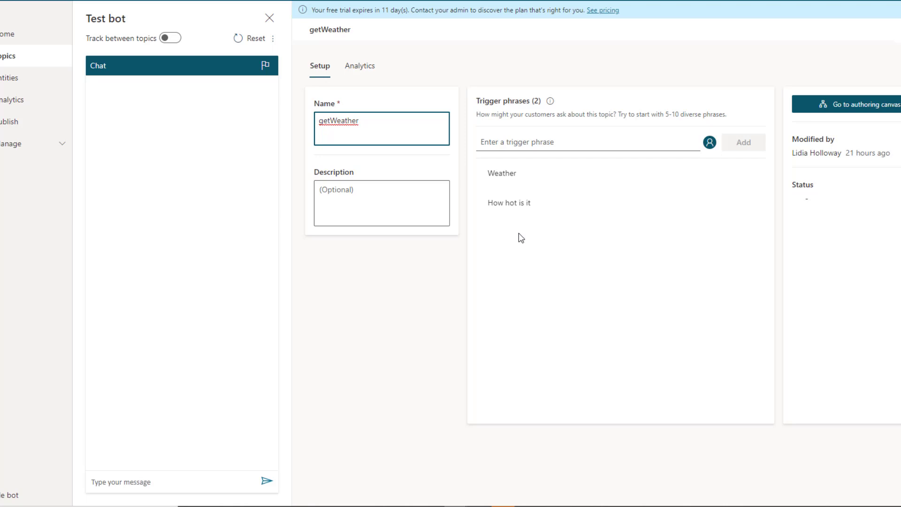
{"action": "left_click", "coordinate": [887, 106]}
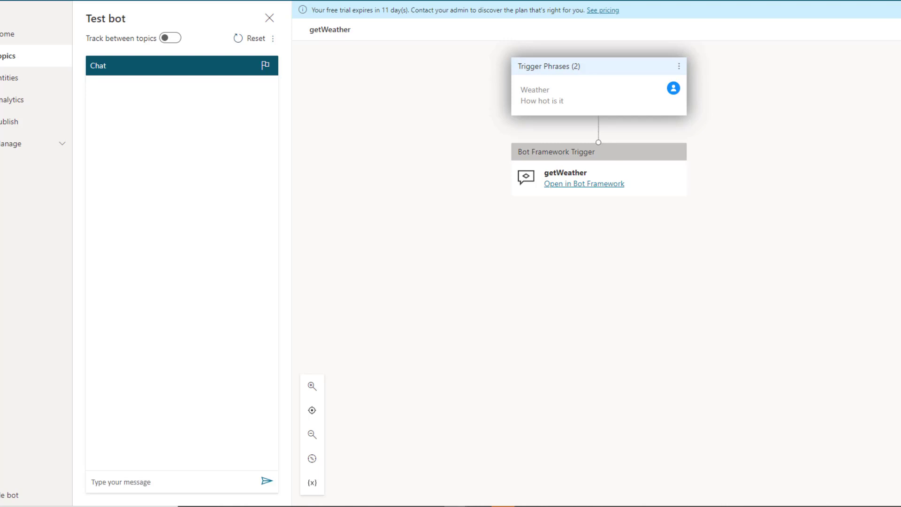
In the Test bot pane, send 'weather', an invalid zip 'lkjhkljkljlj', then zip 98033.
{"action": "left_click", "coordinate": [5, 61]}
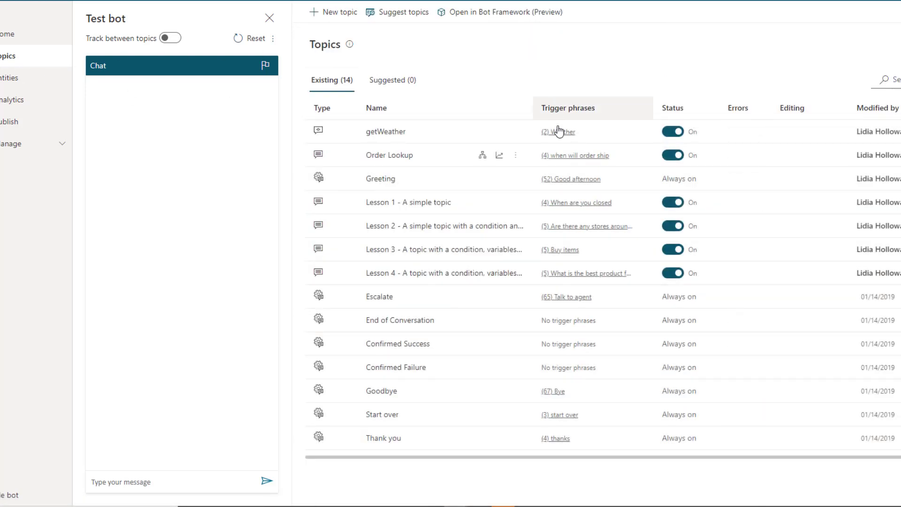
{"action": "left_click", "coordinate": [171, 482]}
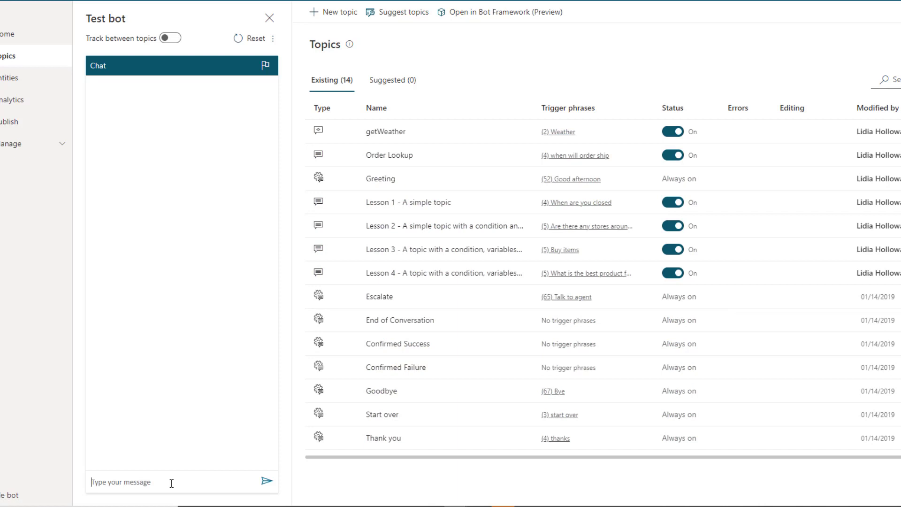
{"action": "type", "text": "weather"}
{"action": "key", "text": "Return"}
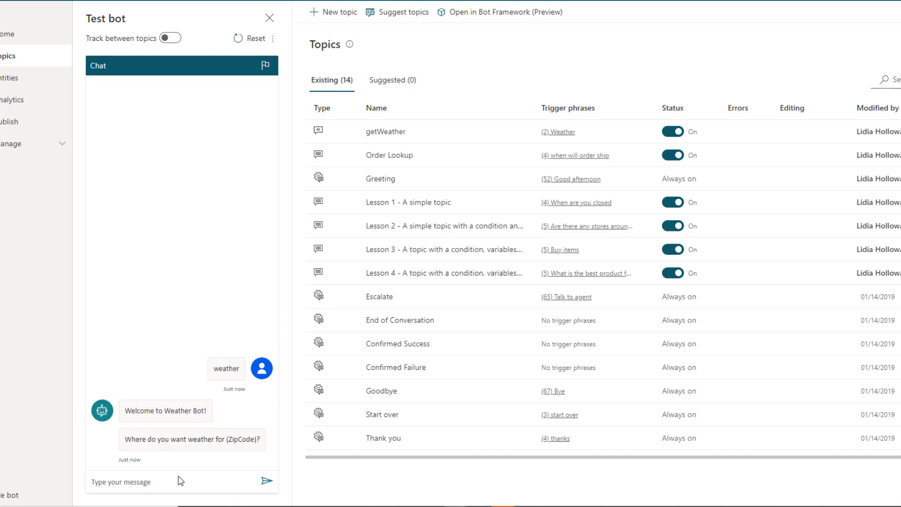
{"action": "type", "text": "lkjhkljkljlj"}
{"action": "key", "text": "Return"}
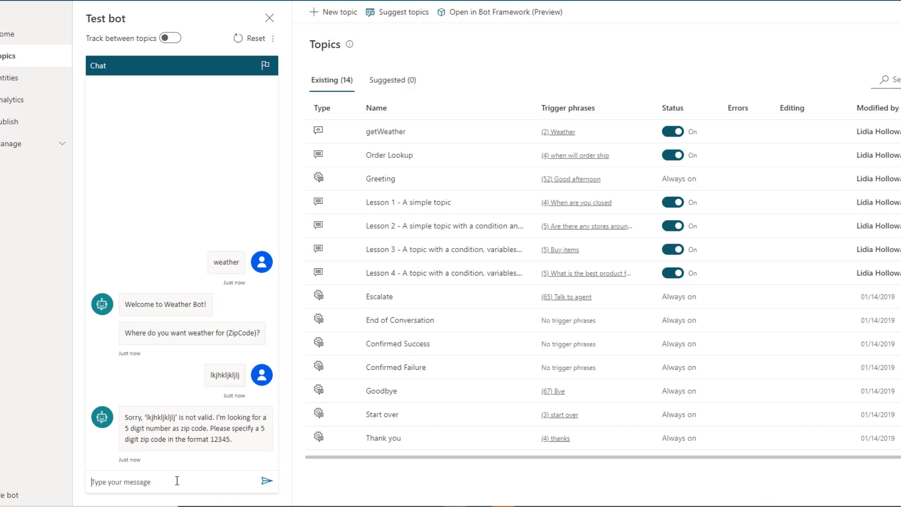
{"action": "type", "text": "98033"}
{"action": "key", "text": "Return"}
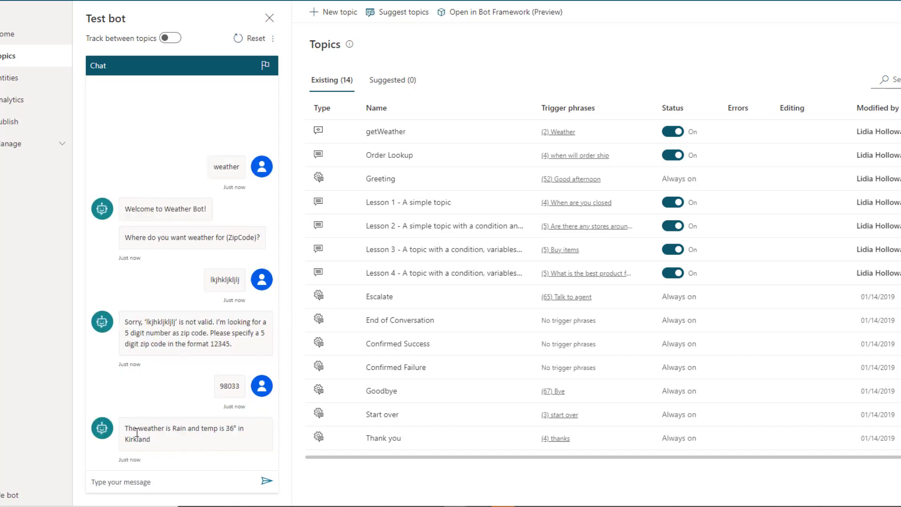
{"action": "double_click", "coordinate": [178, 430]}
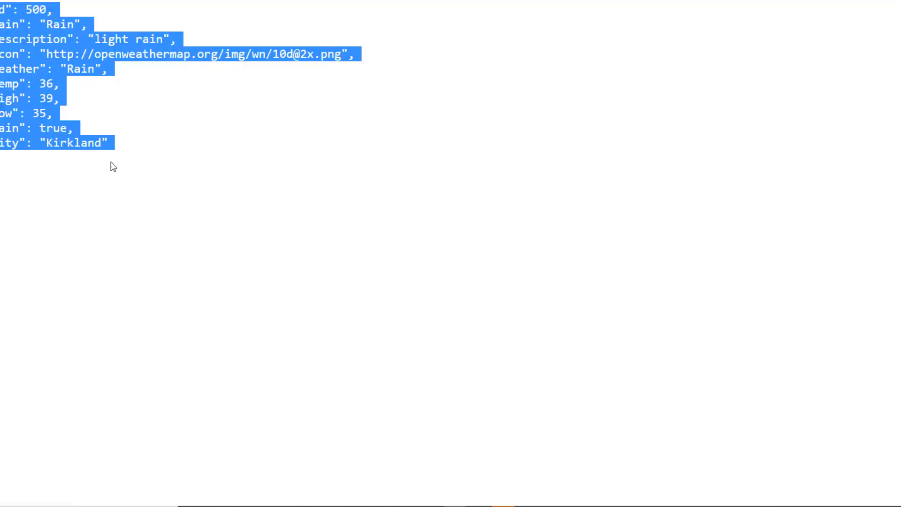
{"action": "left_click", "coordinate": [111, 165]}
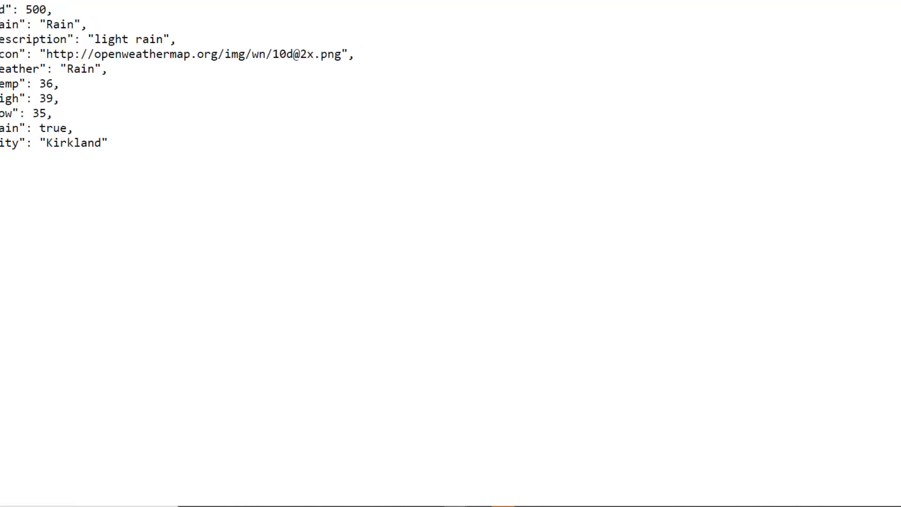
{"action": "double_click", "coordinate": [83, 71]}
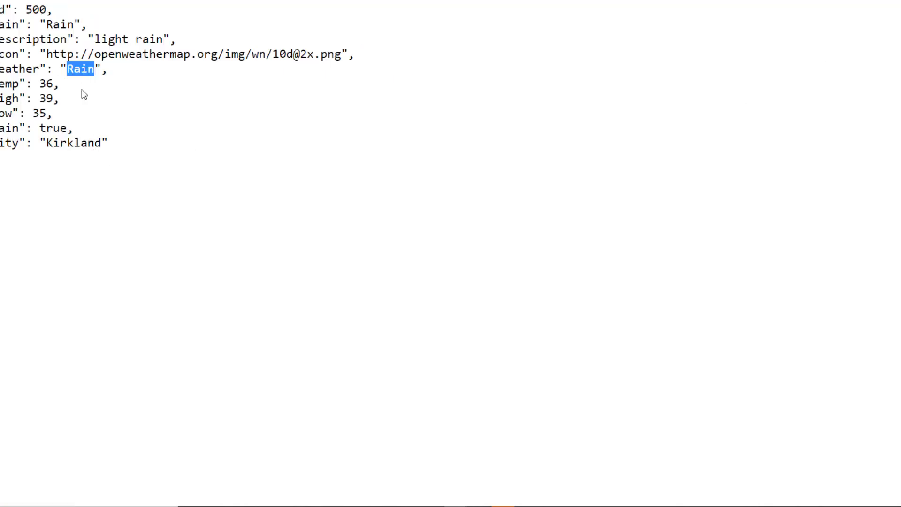
{"action": "double_click", "coordinate": [50, 140]}
{"action": "left_click", "coordinate": [49, 86]}
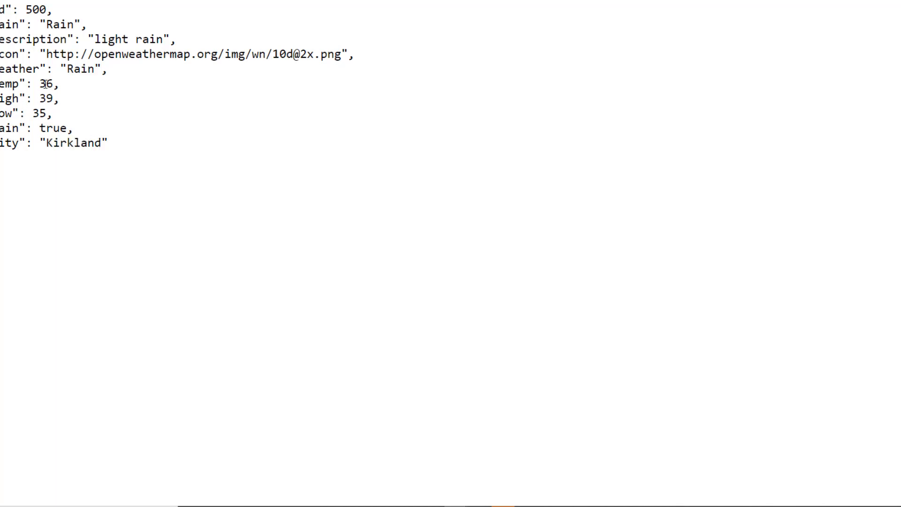
{"action": "double_click", "coordinate": [45, 85]}
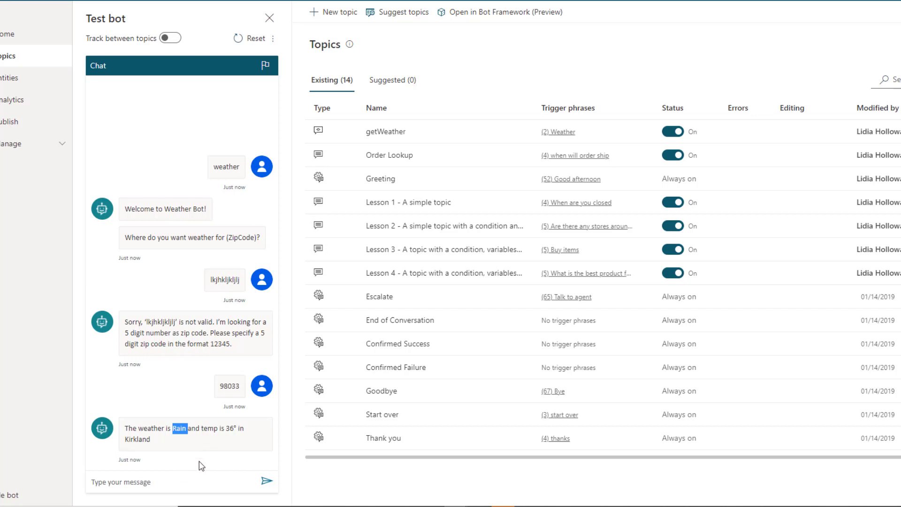
Restart with 'weather', then send invalid zips 'colorado', 'dasfdsafds' and 'adsfdsafdsfsd'.
{"action": "left_click", "coordinate": [180, 483]}
{"action": "type", "text": "weather"}
{"action": "key", "text": "Return"}
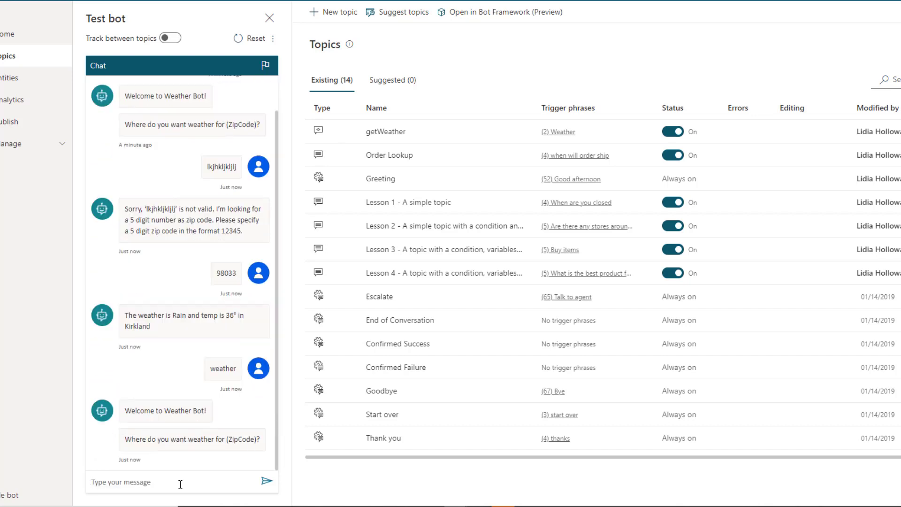
{"action": "type", "text": "colorado"}
{"action": "key", "text": "Return"}
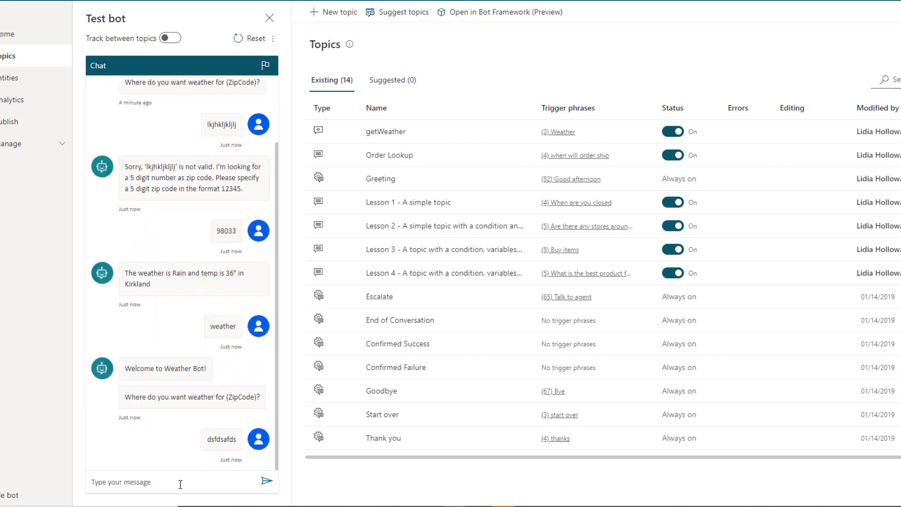
{"action": "type", "text": "dasfdsafds"}
{"action": "key", "text": "Return"}
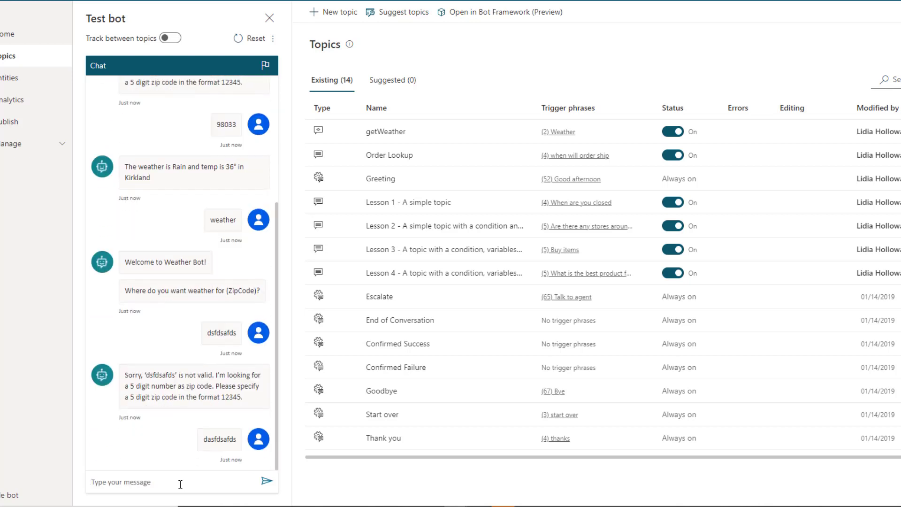
{"action": "type", "text": "adsfdsafdsfsd"}
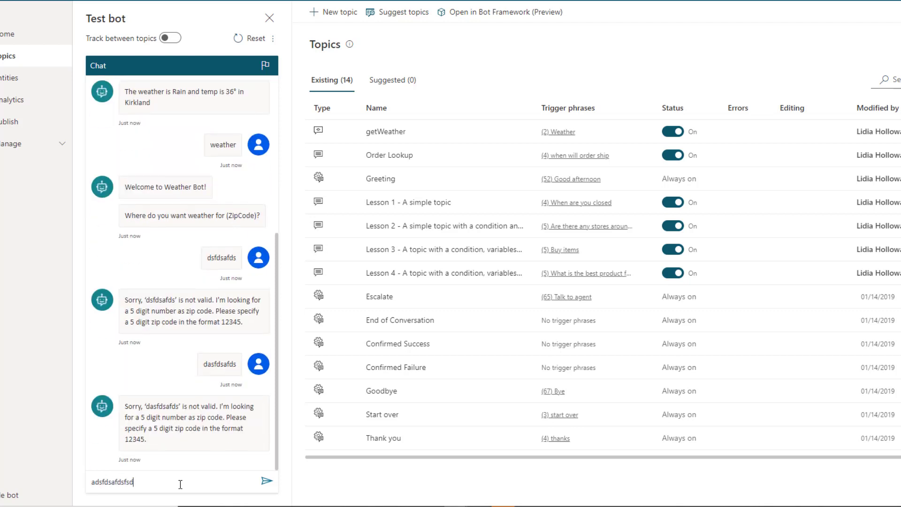
{"action": "key", "text": "Return"}
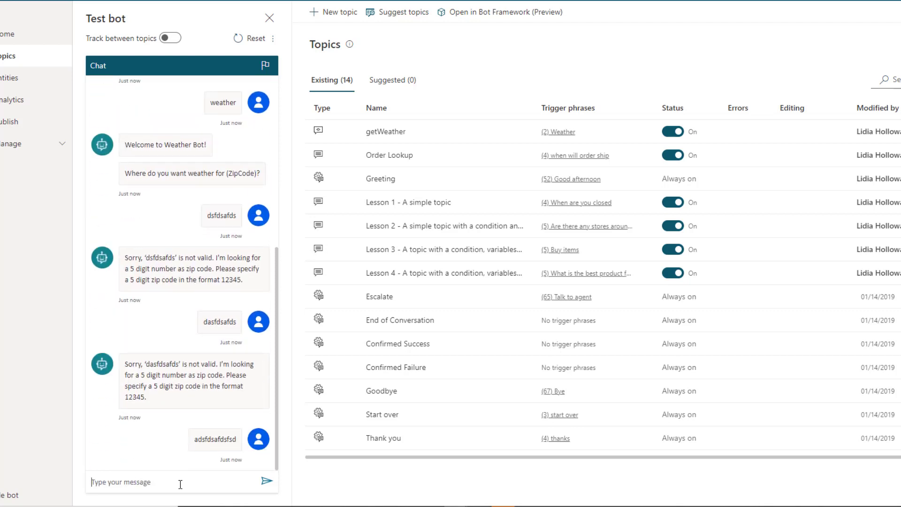